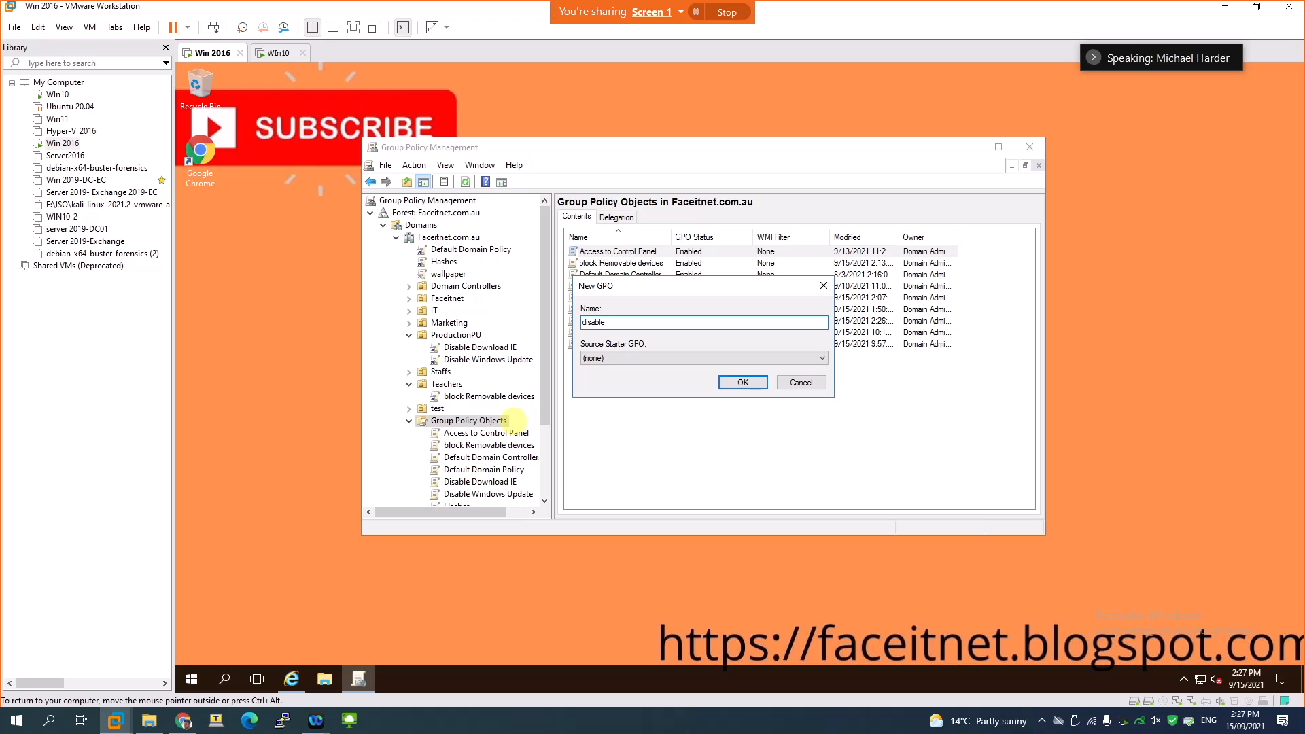
- Create a new Group Policy Object named "disable CMD" and open it for editing
key("Return")
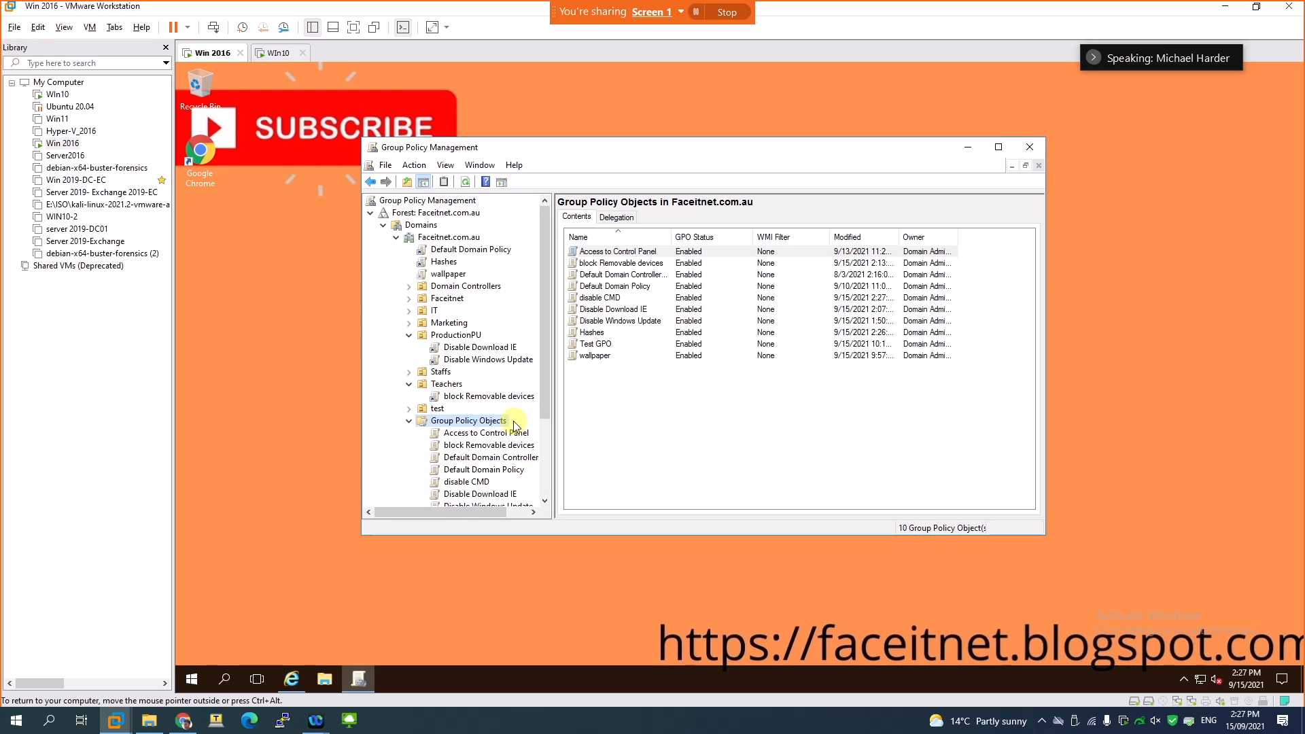
right_click(474, 481)
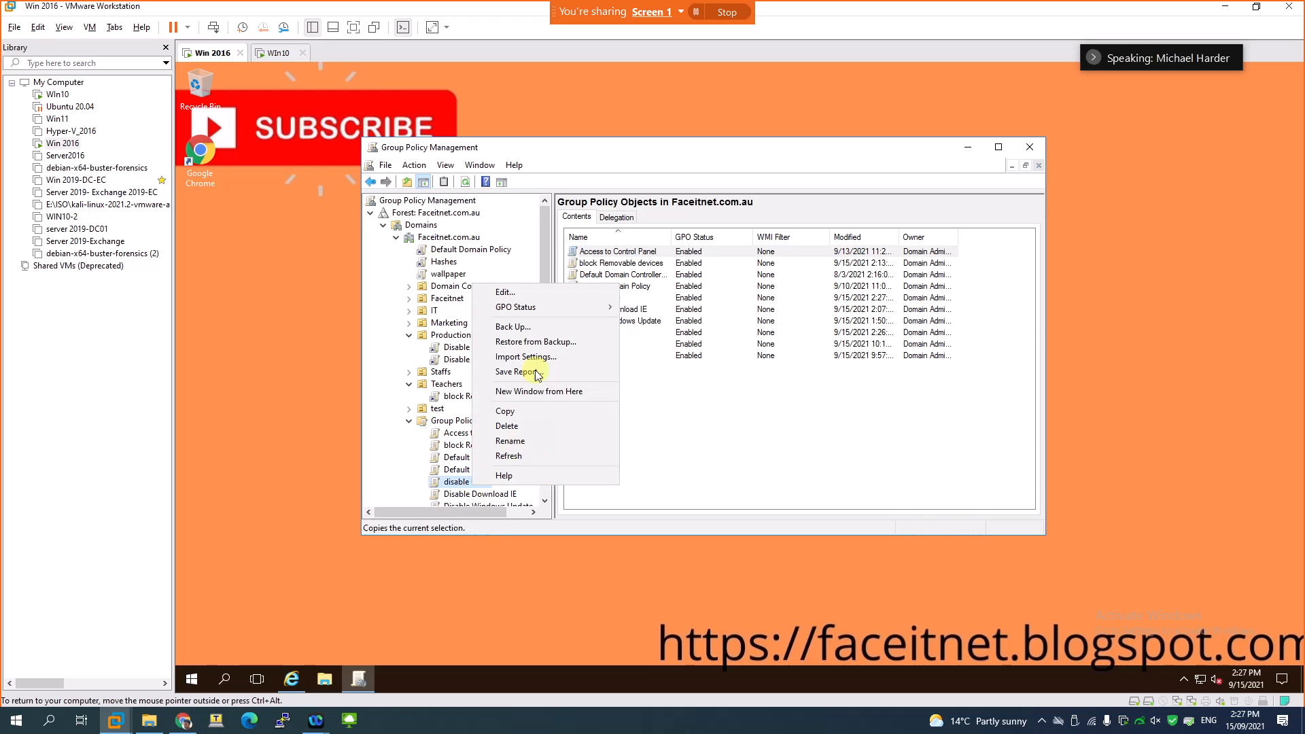
left_click(507, 292)
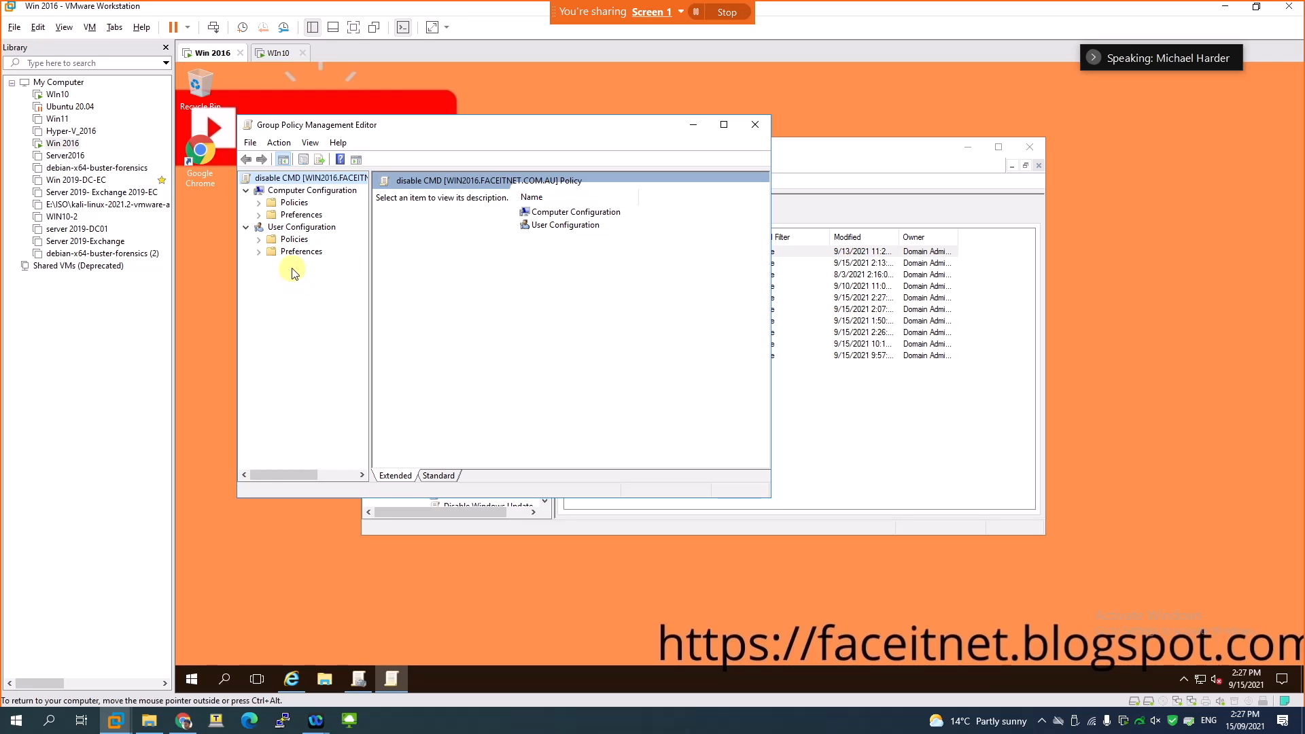
- Show the System settings of the User Configuration Administrative Templates in the Standard view and enlarge the editor window
left_click(259, 239)
scroll(378, 381, "down", 1)
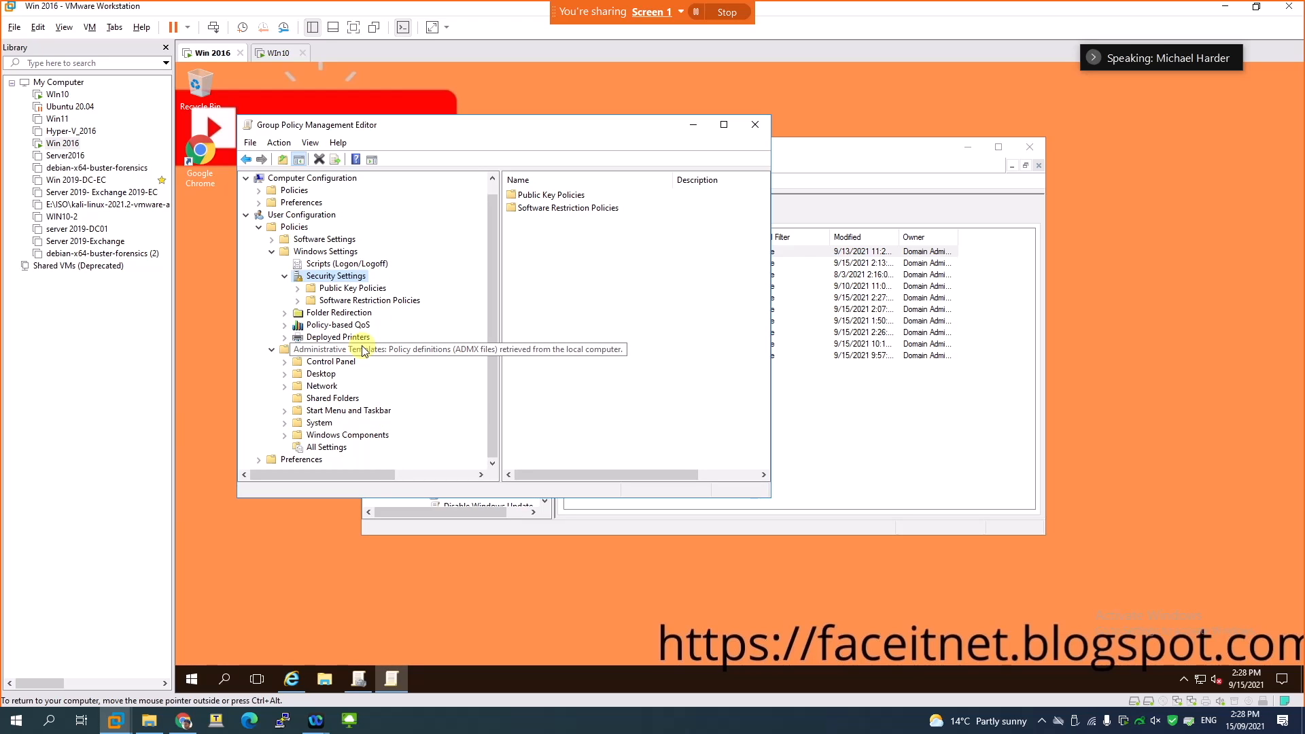
left_click(323, 422)
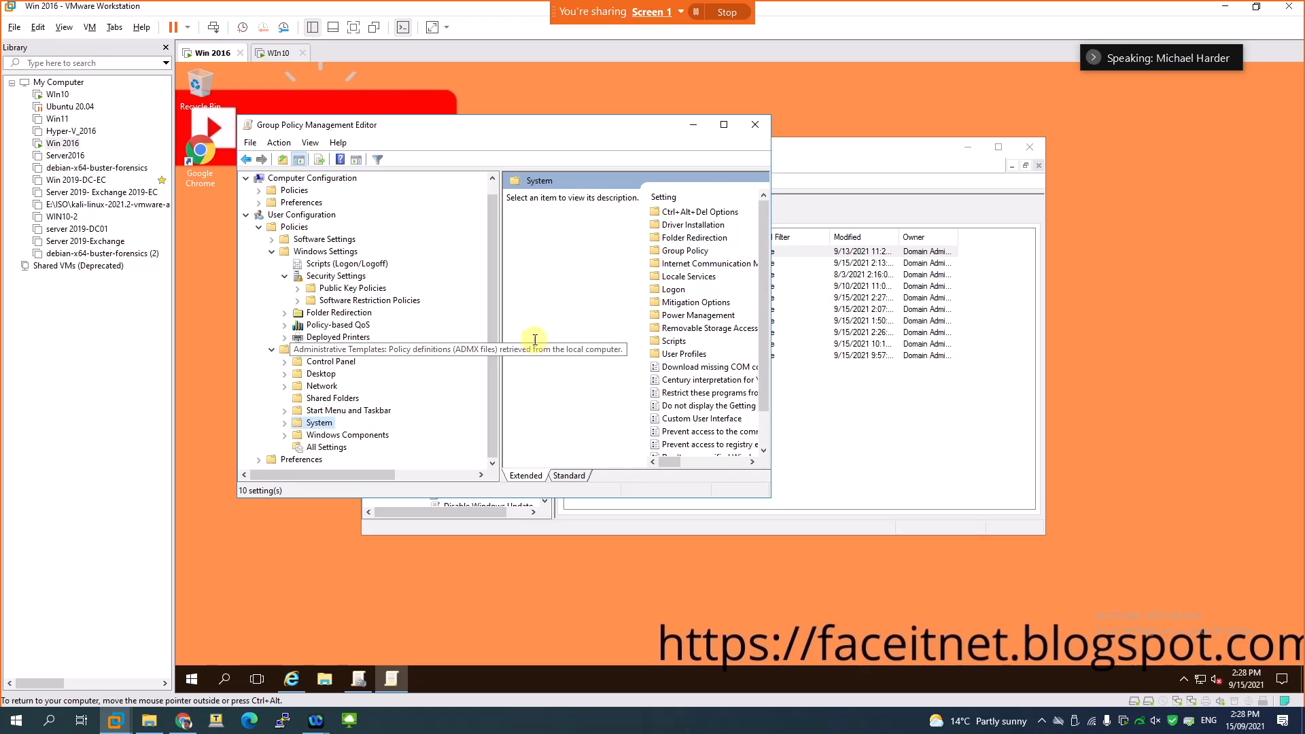
left_click(284, 422)
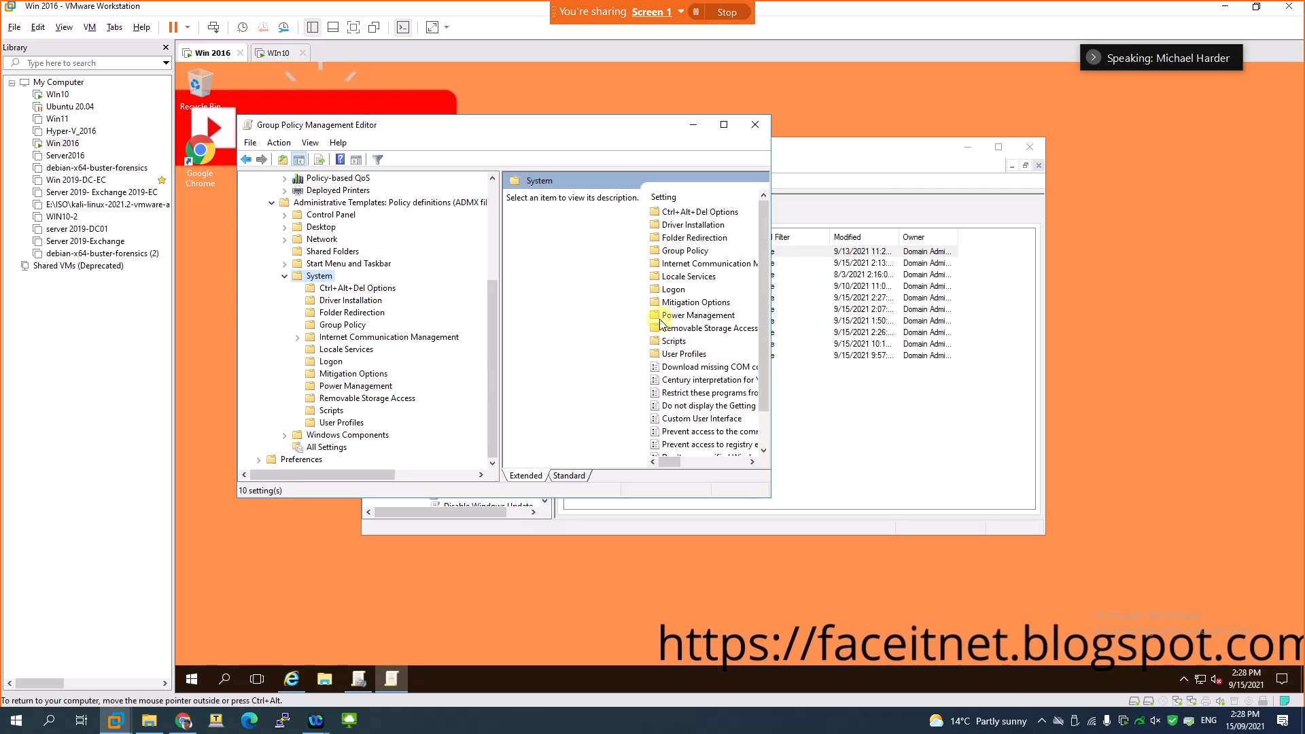
left_click(567, 475)
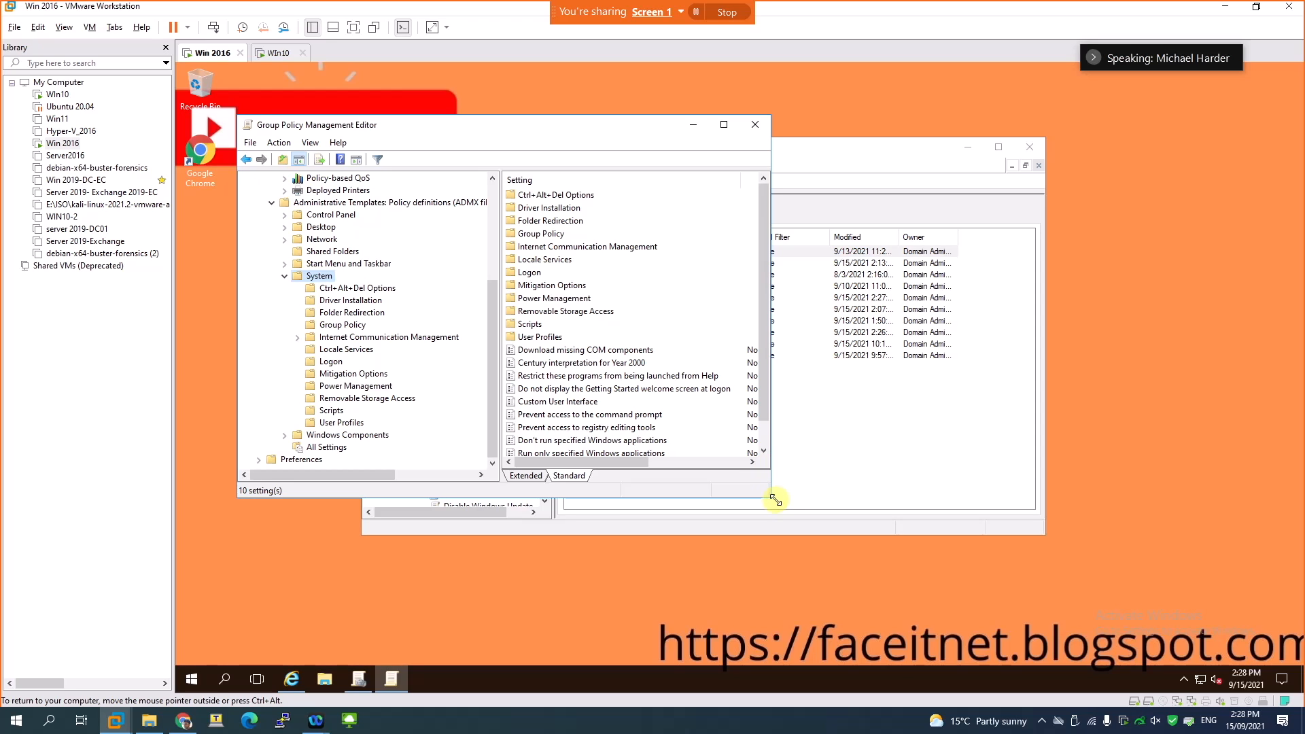
left_click_drag(772, 501, 880, 525)
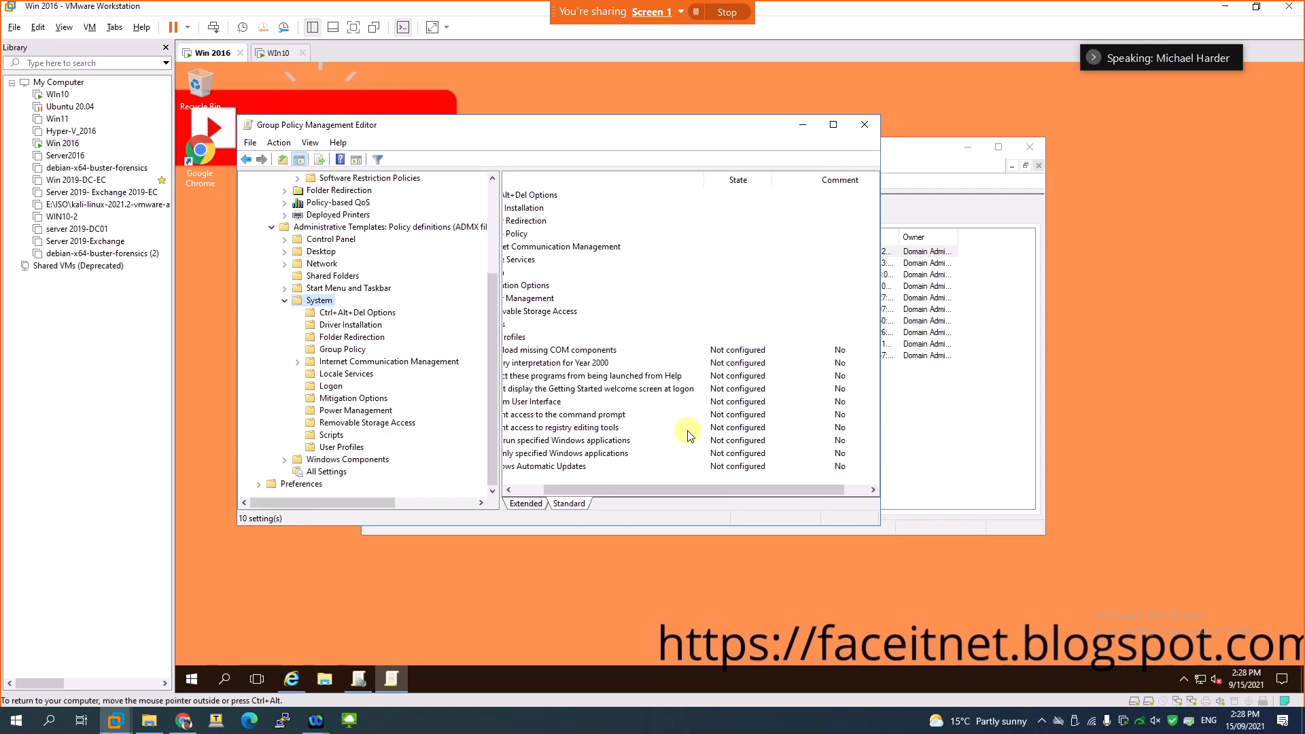
- Enable the "Prevent access to the command prompt" policy, keeping the option to disable command prompt script processing at No
left_click(554, 428)
left_click(561, 442)
left_click(557, 453)
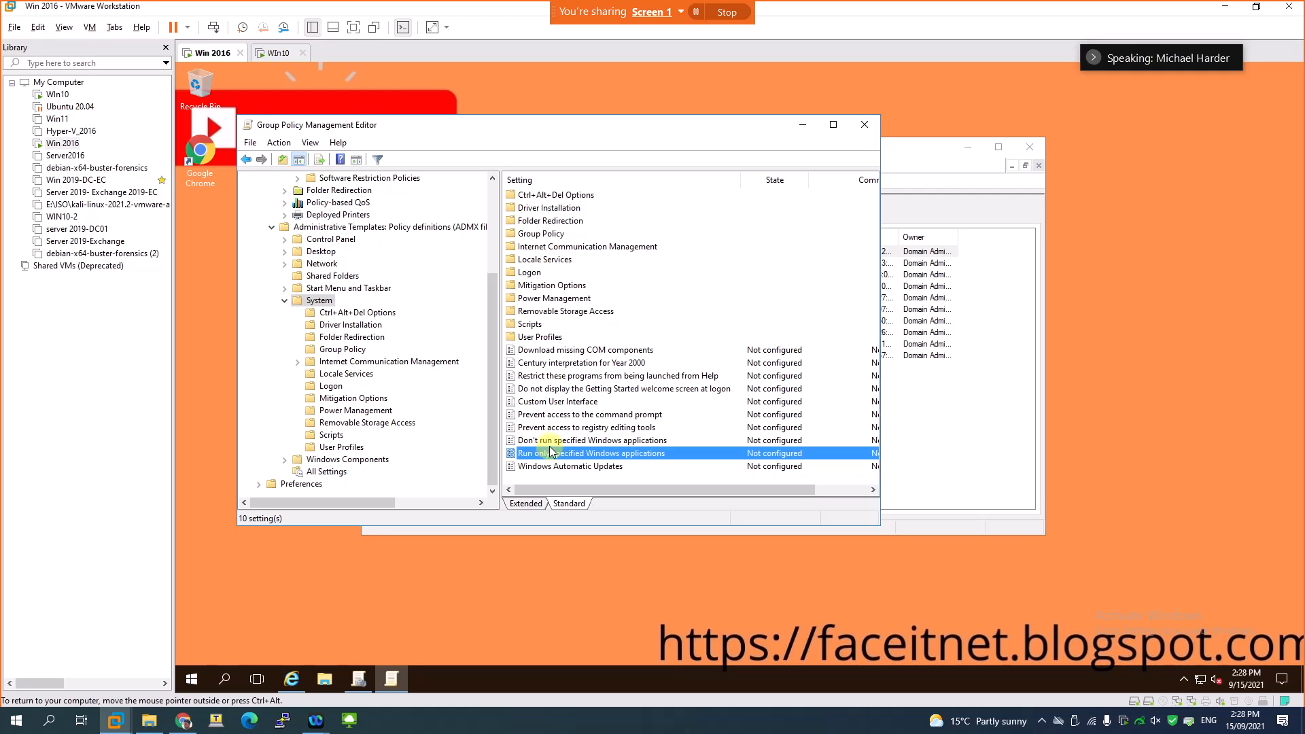
left_click(558, 416)
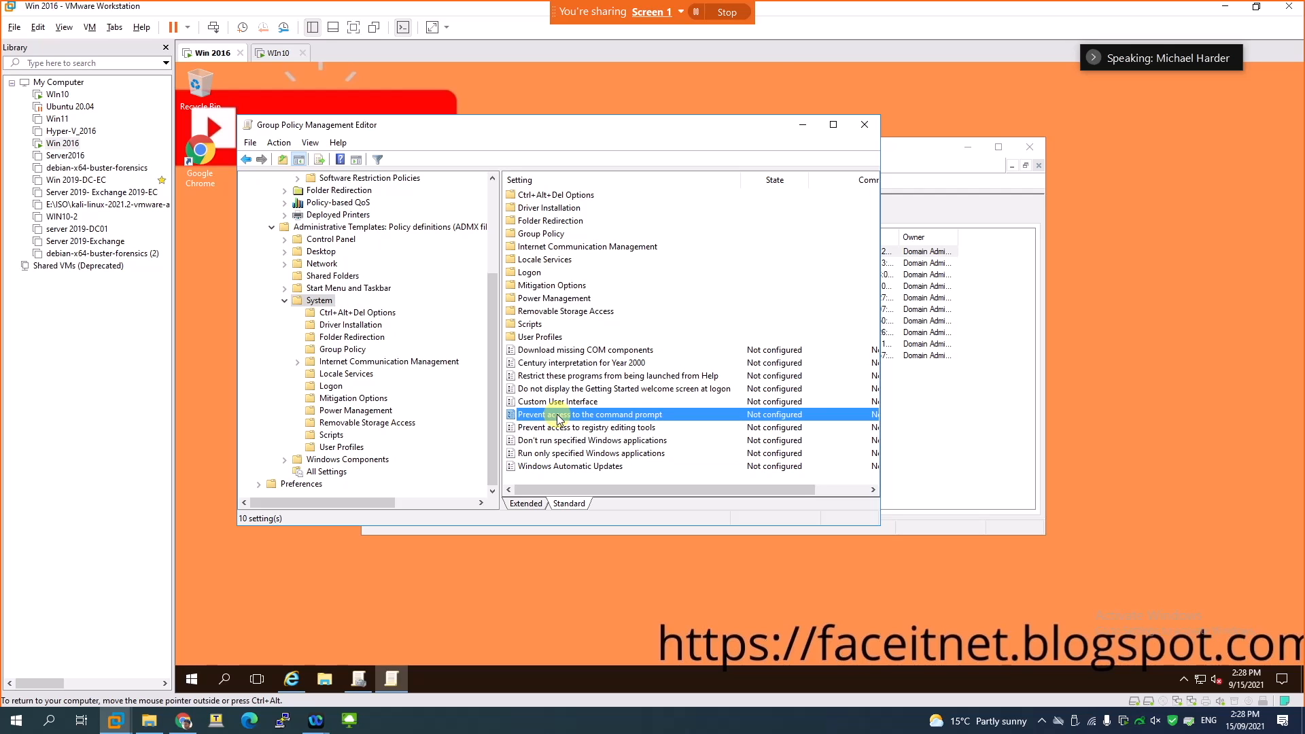
double_click(558, 416)
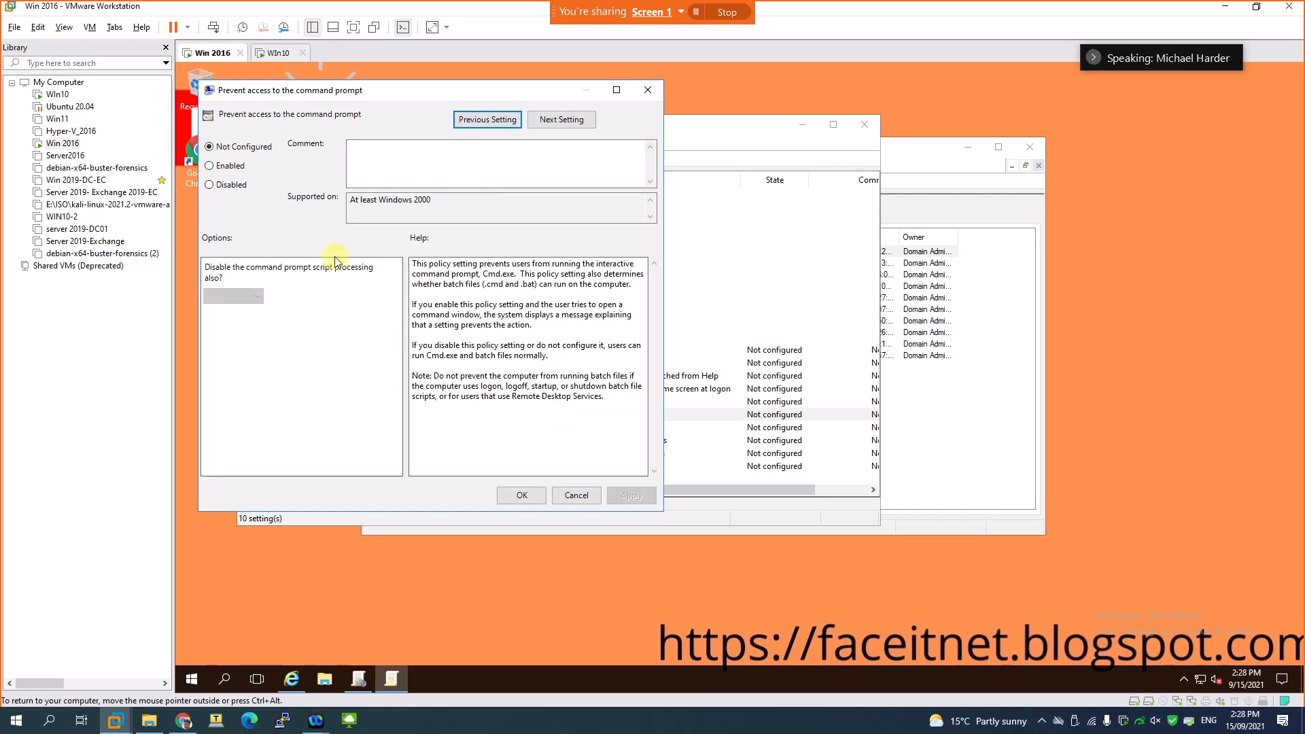
left_click(224, 168)
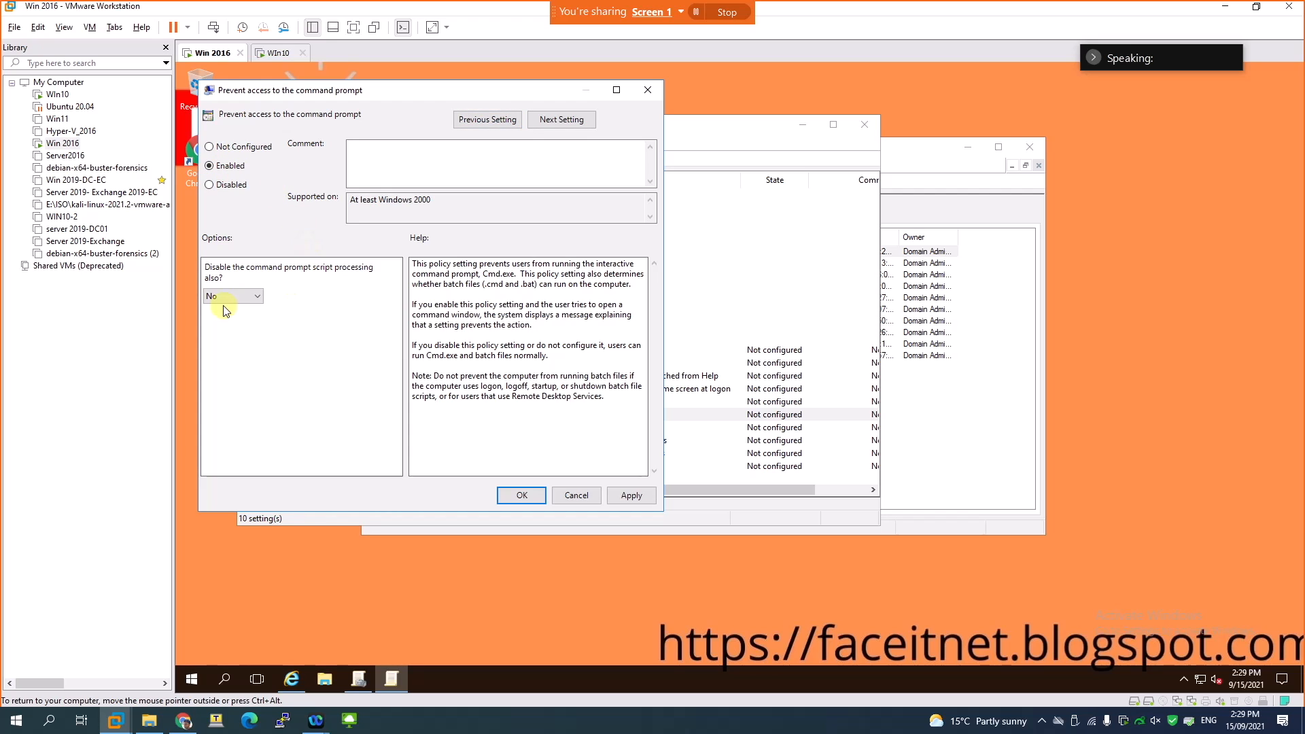
left_click(231, 299)
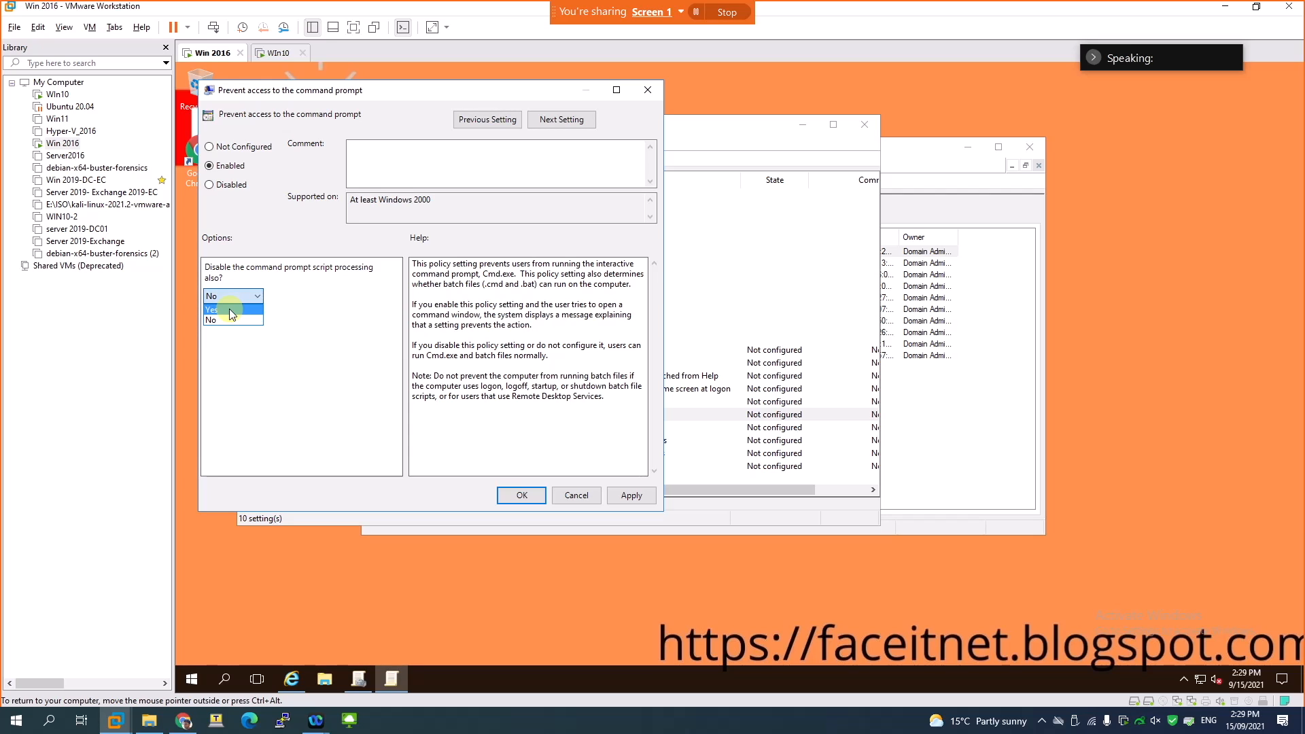
left_click(263, 362)
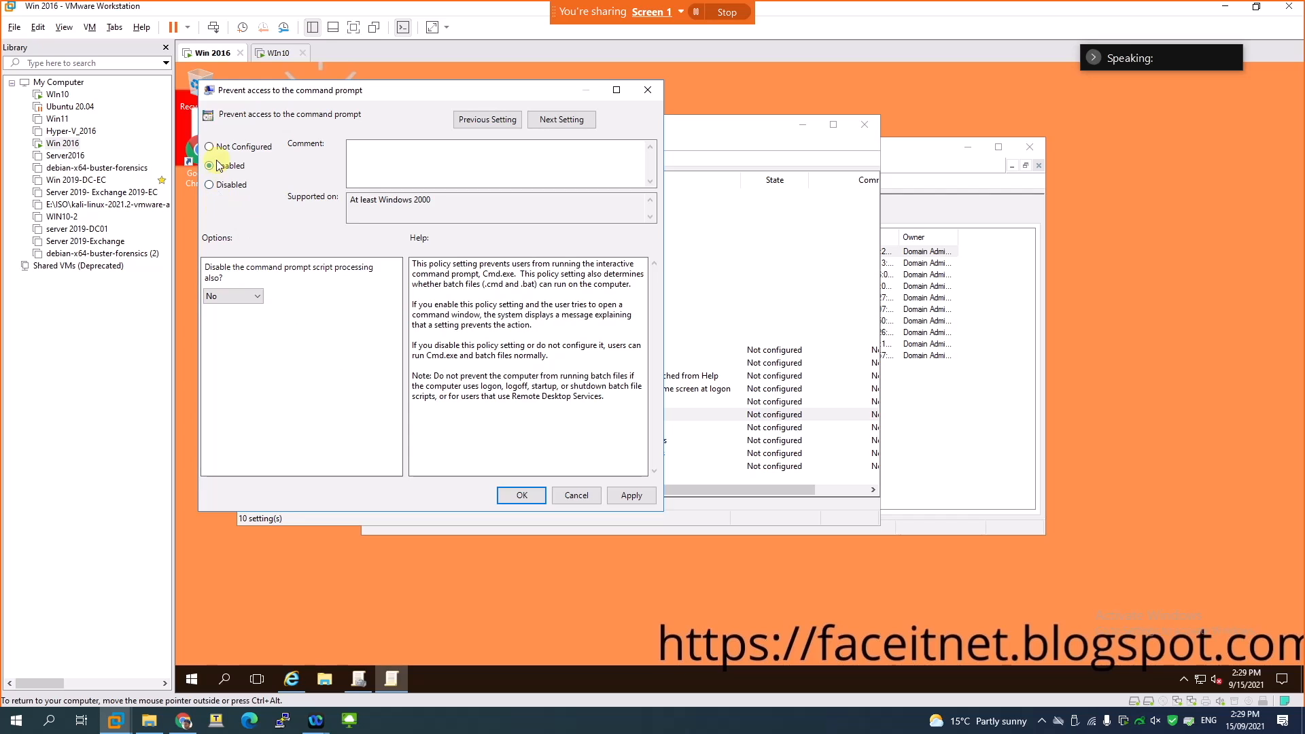
left_click(246, 299)
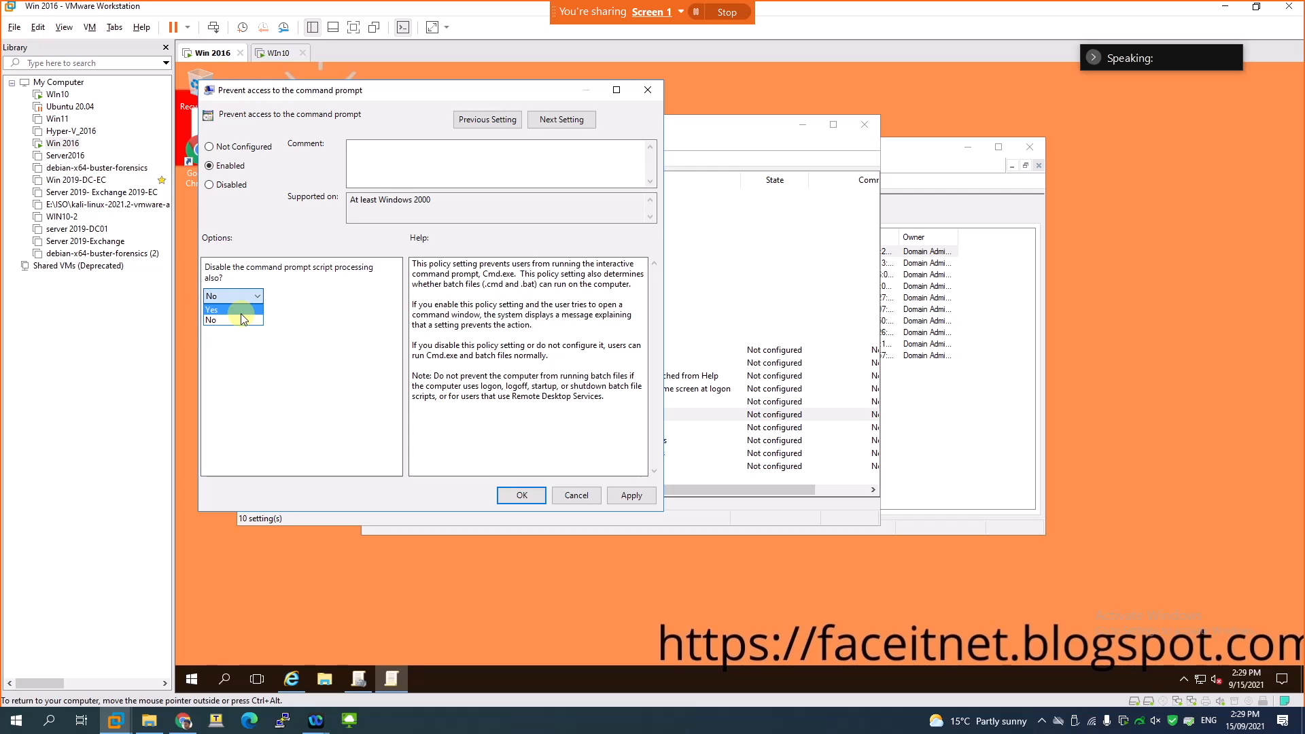
left_click(306, 310)
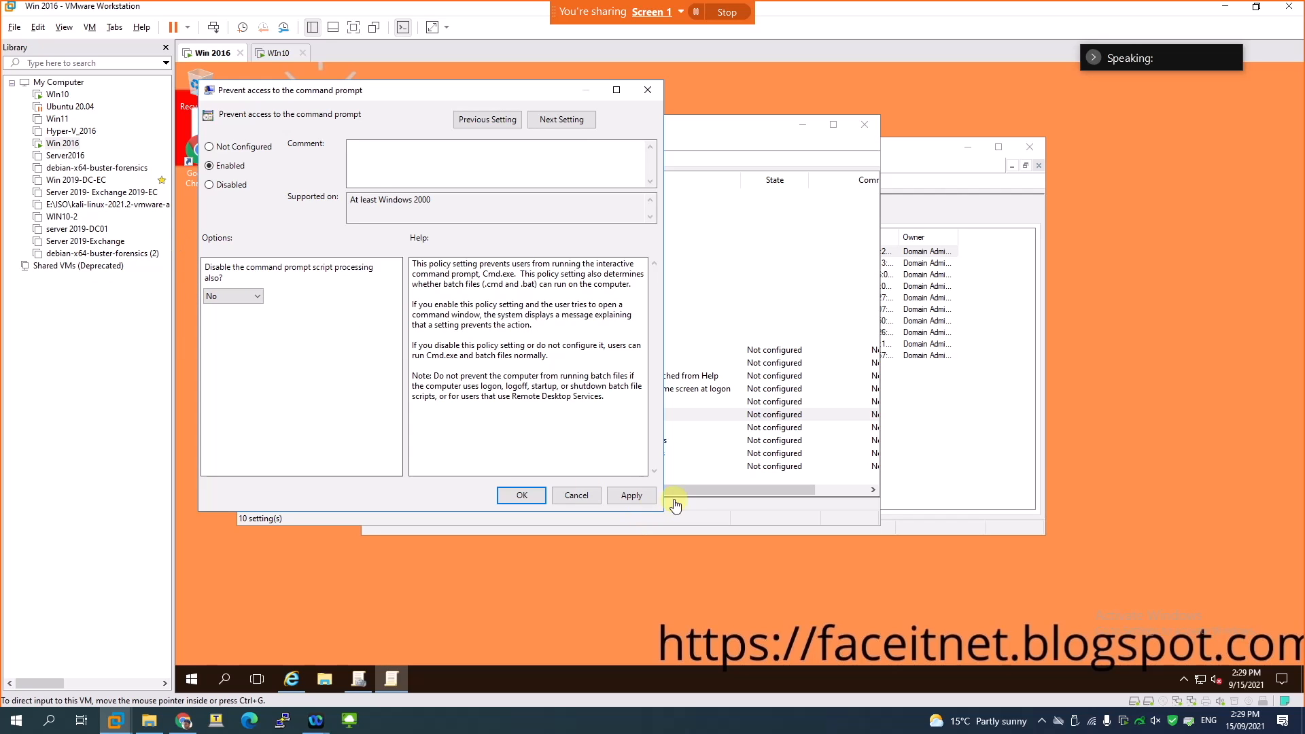
left_click(630, 497)
left_click(520, 497)
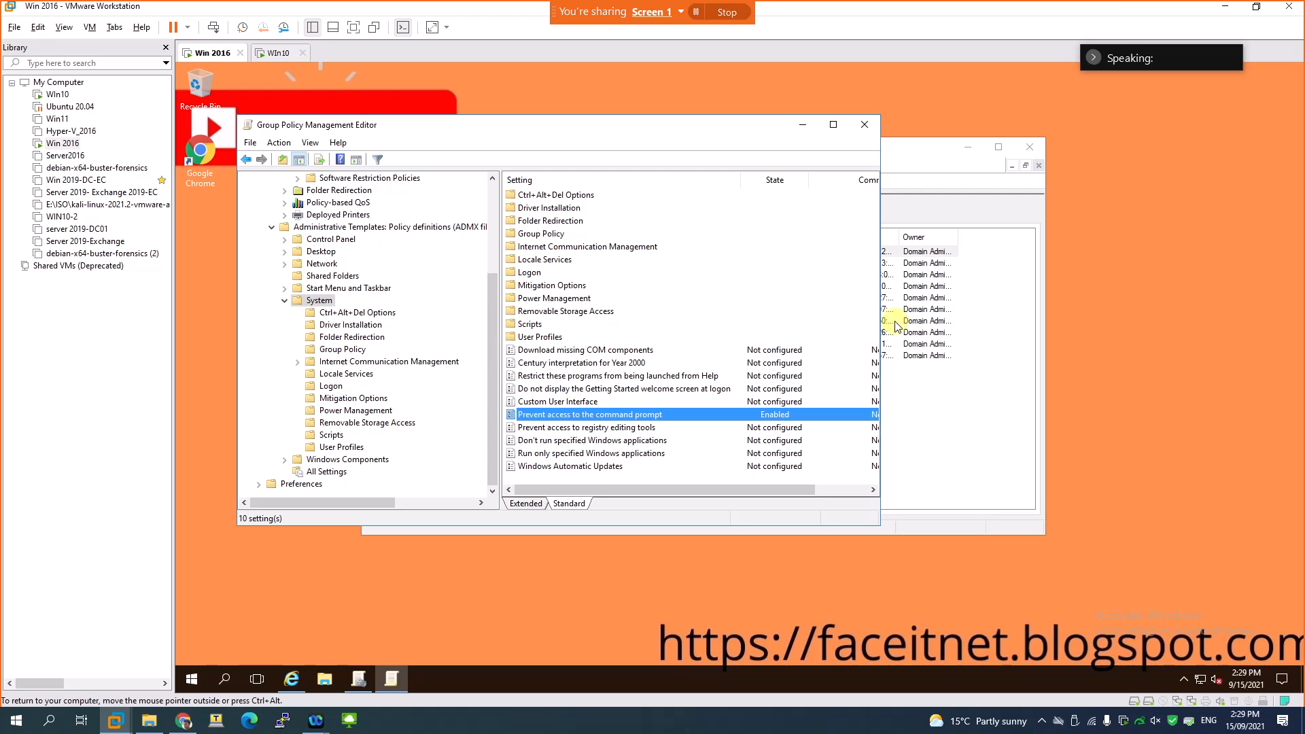
- Link the disable CMD GPO to the Teachers organizational unit
left_click(948, 354)
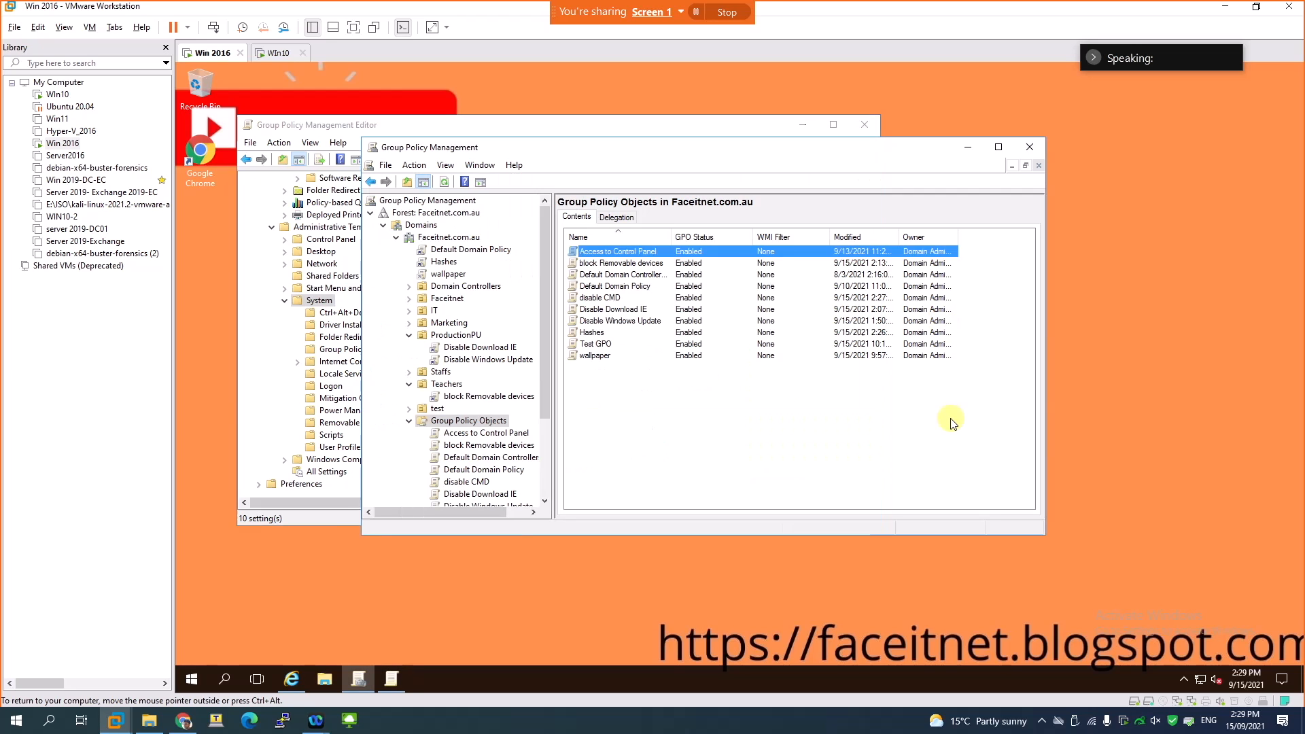
left_click(467, 483)
left_click_drag(467, 487, 445, 391)
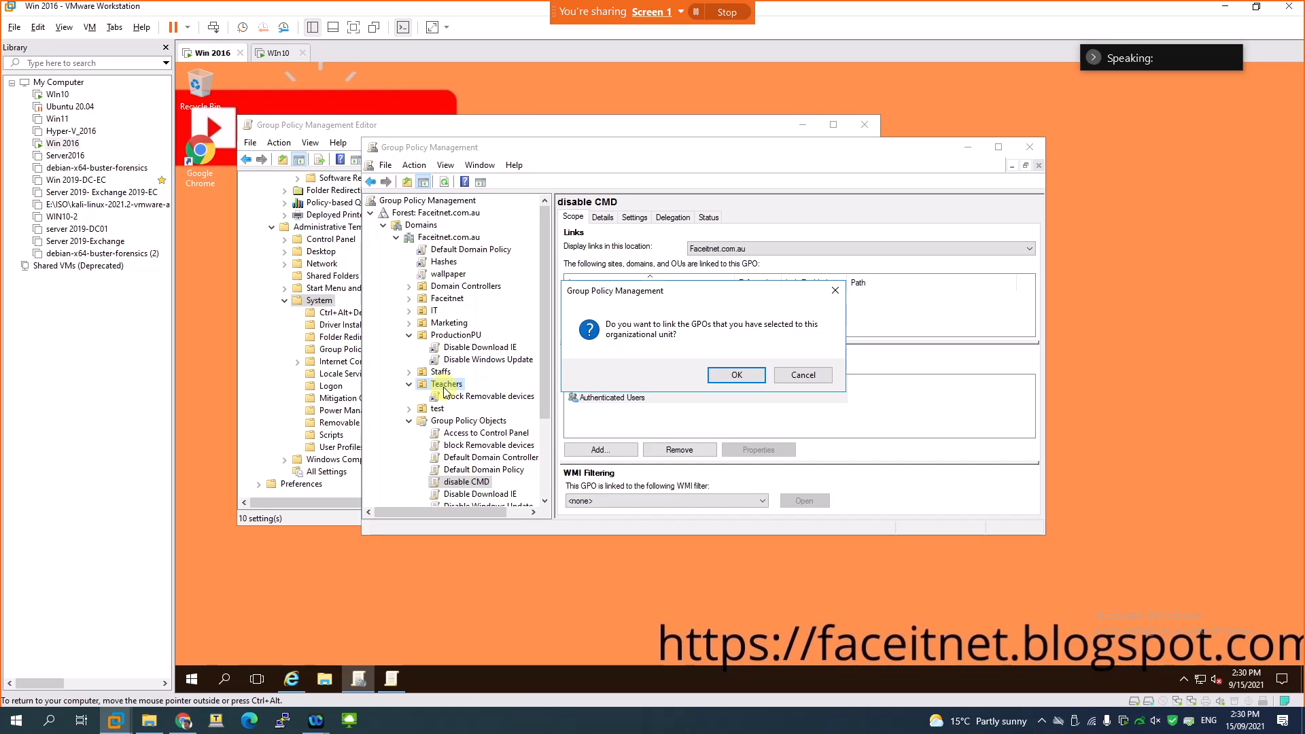
left_click(714, 376)
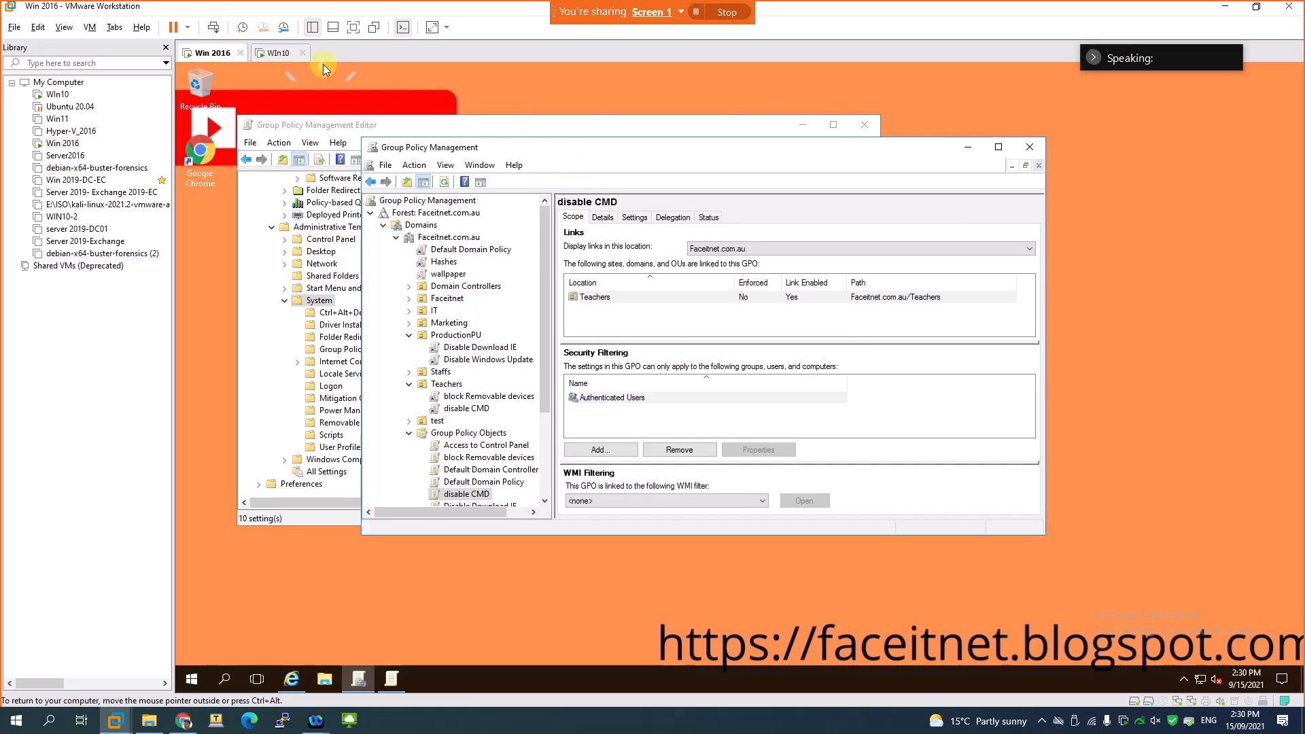
- Switch to the WIn10 virtual machine and force a Group Policy update with gpupdate /force in the open Command Prompt
left_click(278, 52)
left_click(337, 313)
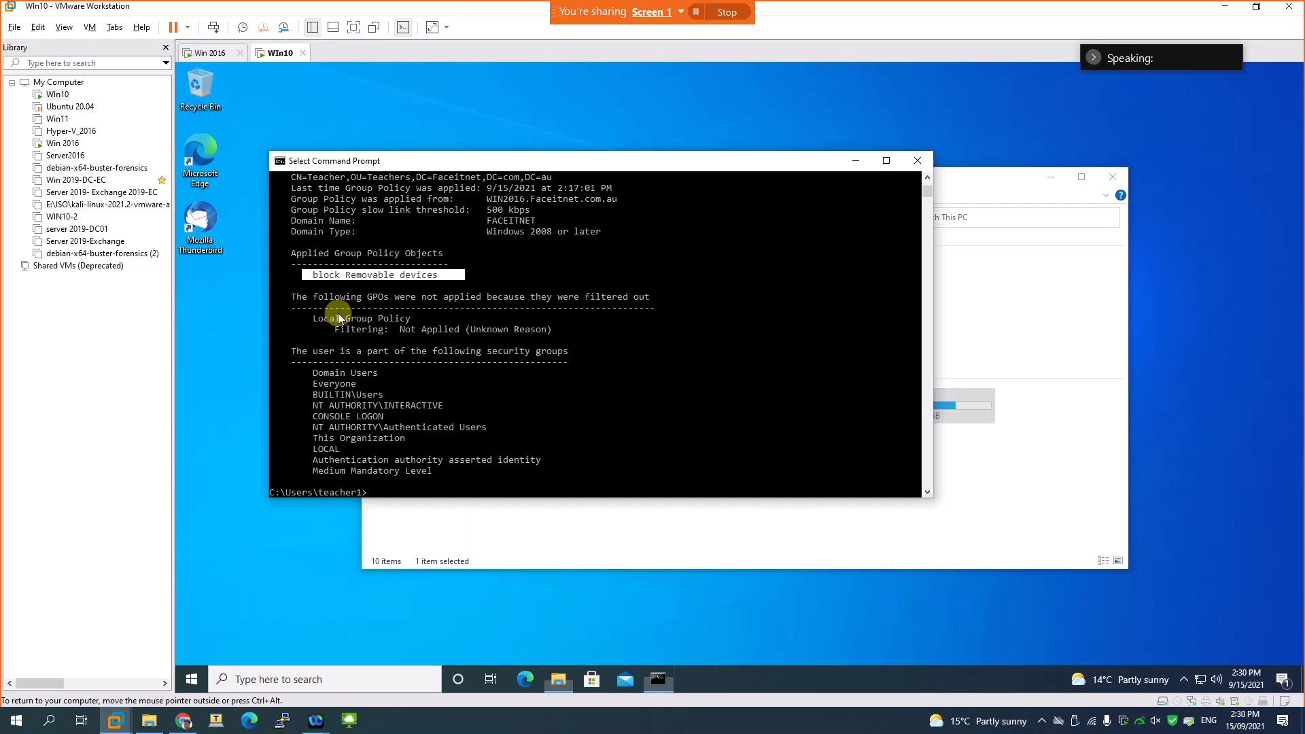
key("Return")
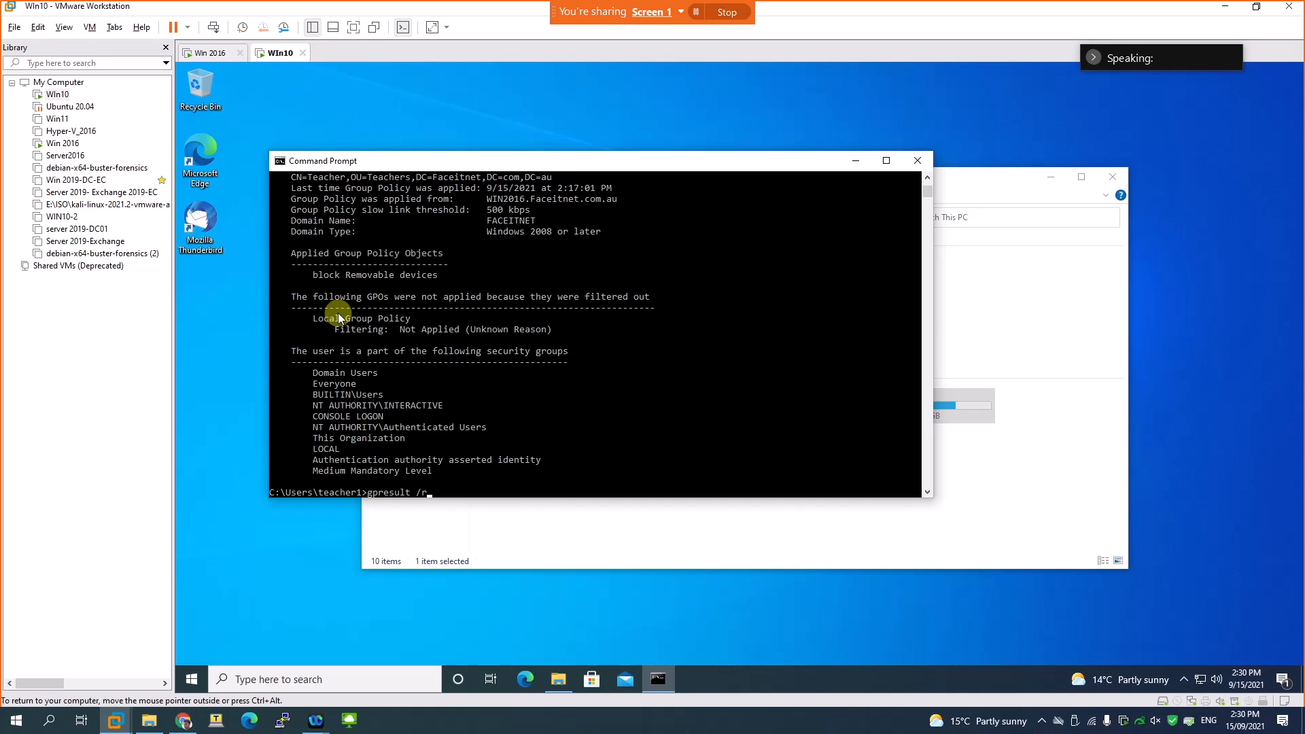
key("Up")
key("Down")
key("Up")
key("Return")
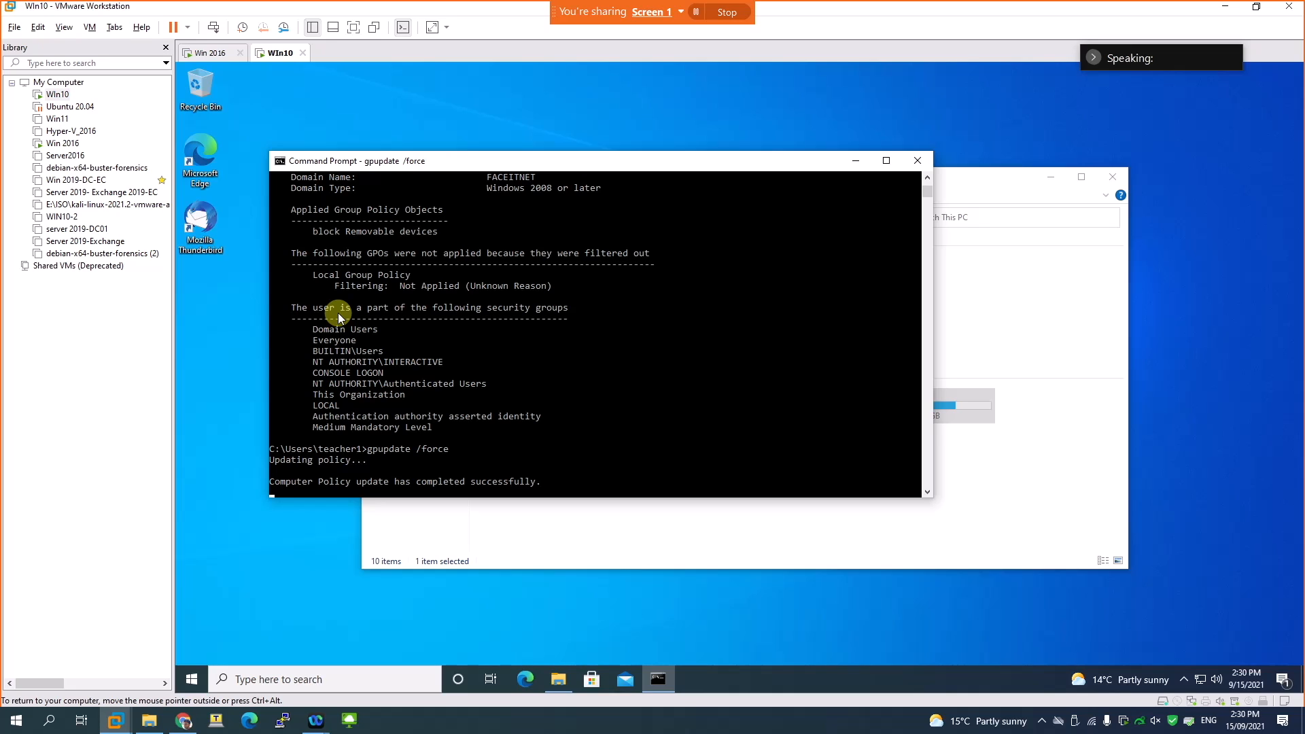
- Run gpresult /r and check the applied Group Policy Objects for the disable CMD policy
key("Up")
key("Up")
key("Return")
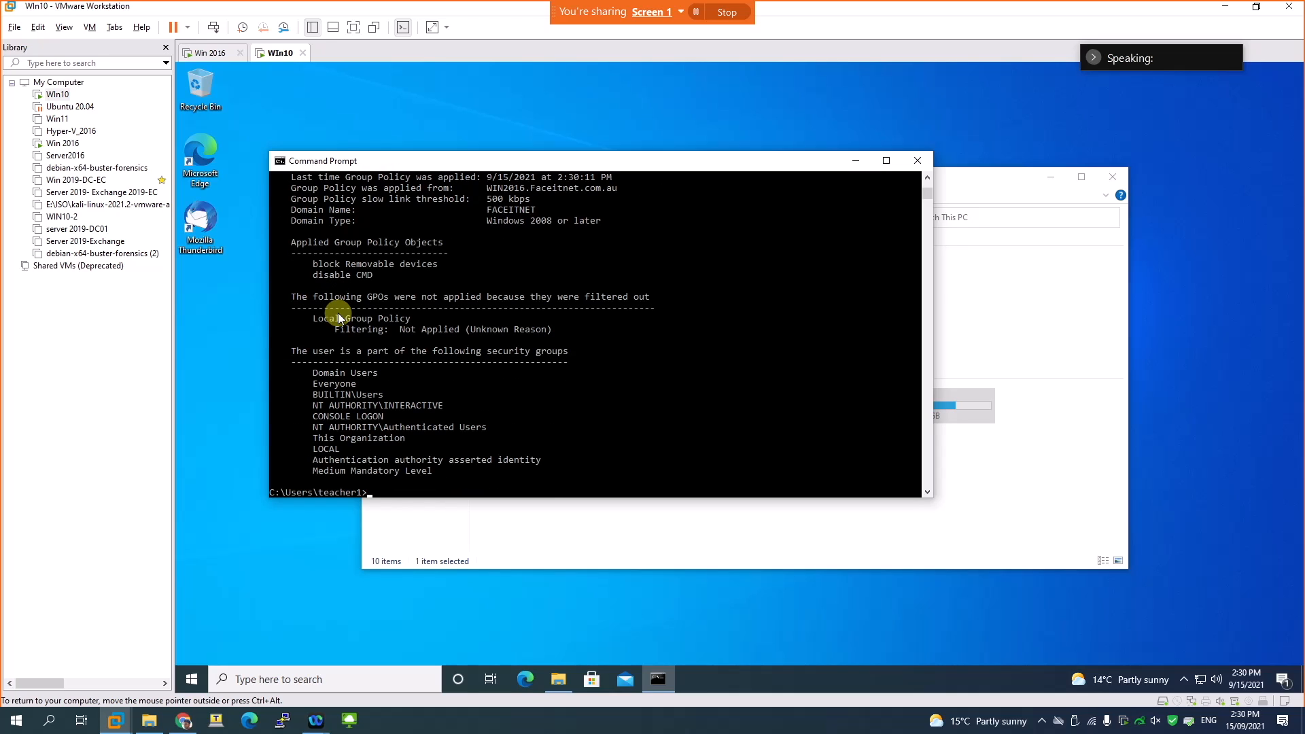
left_click_drag(309, 271, 383, 279)
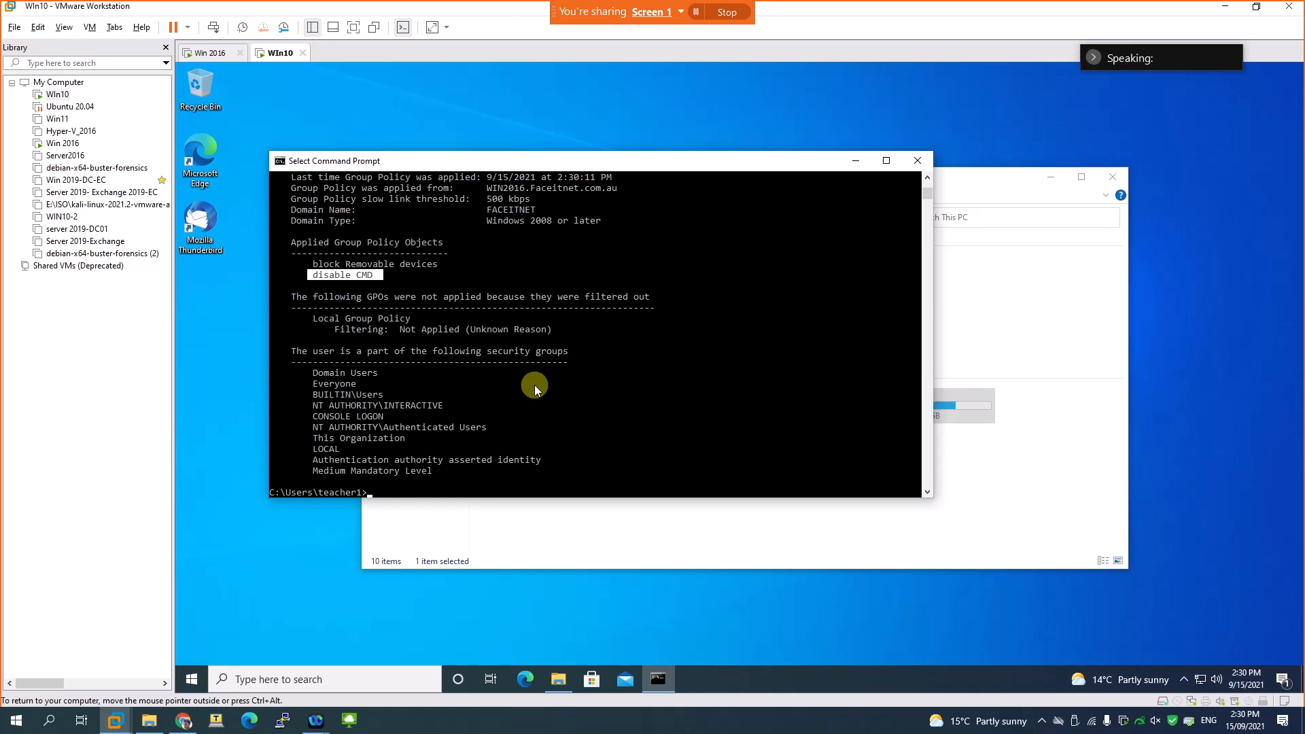
- Close the Command Prompt and File Explorer windows and sign out of the Teacher account
left_click(919, 161)
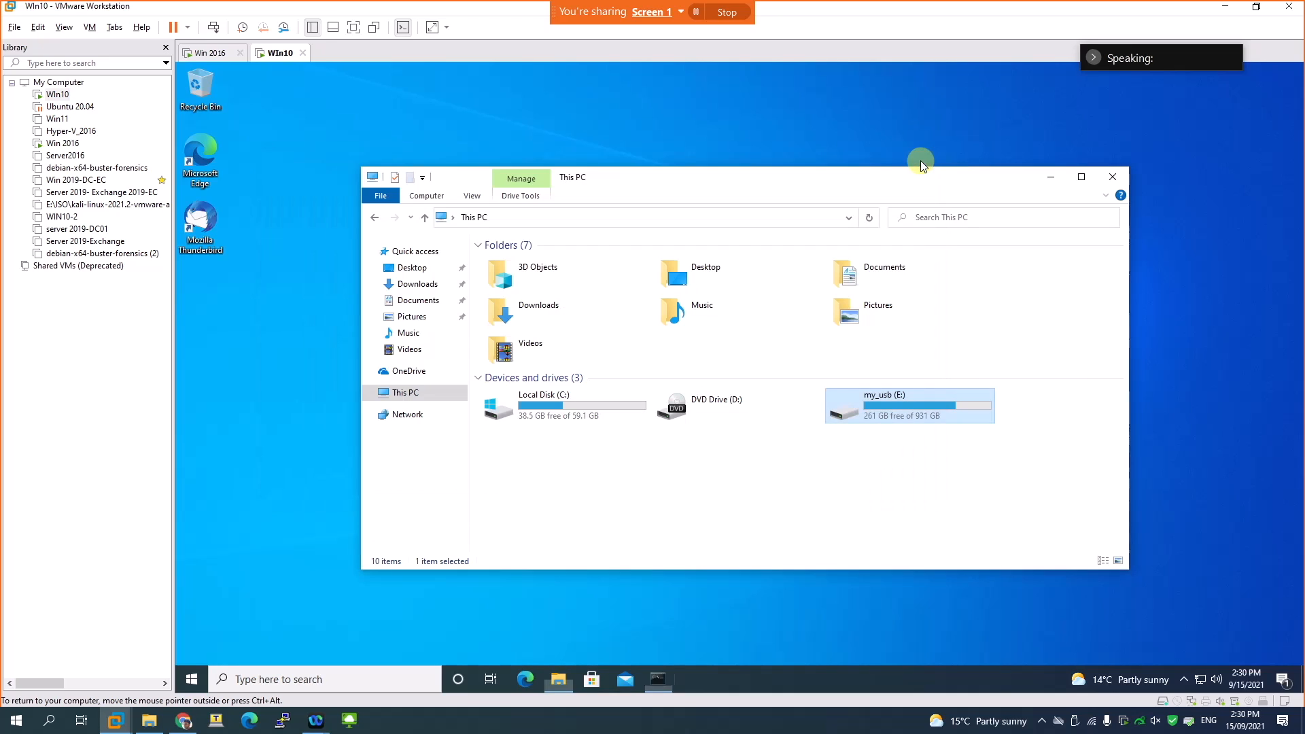
left_click(1114, 178)
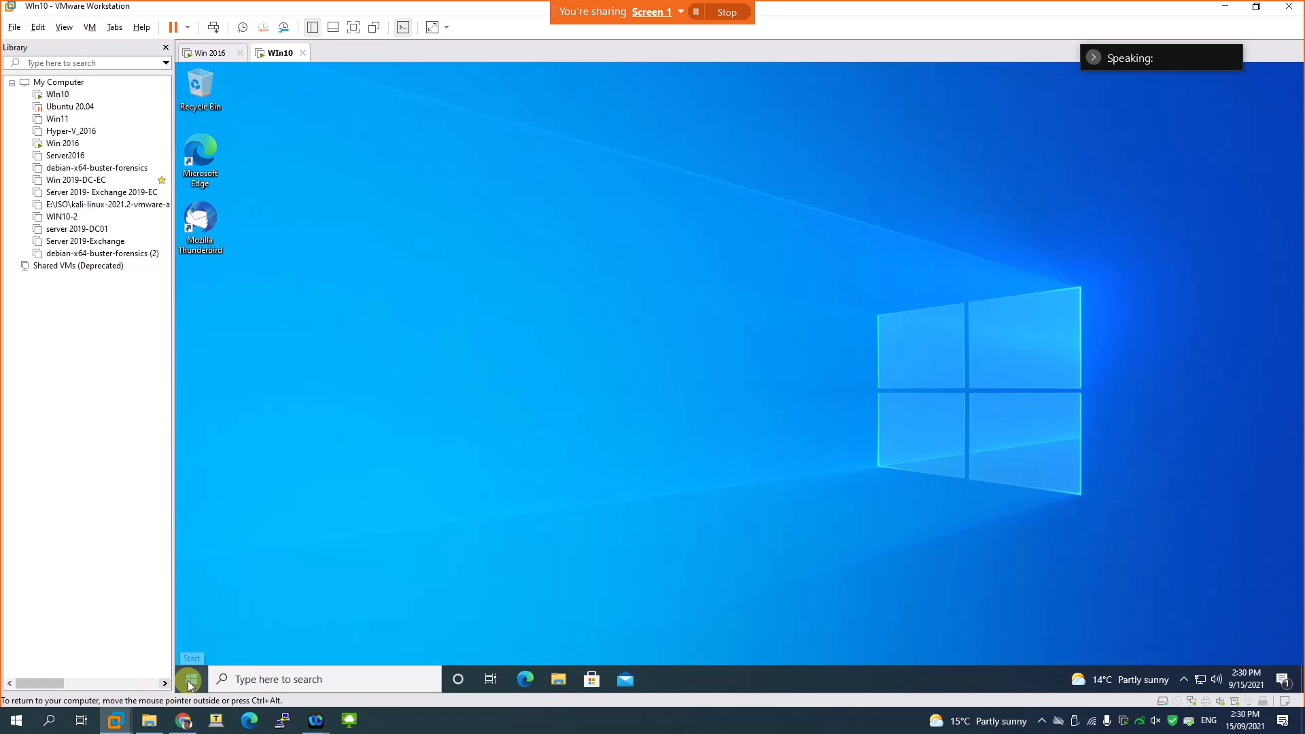
left_click(189, 680)
mouse_move(194, 549)
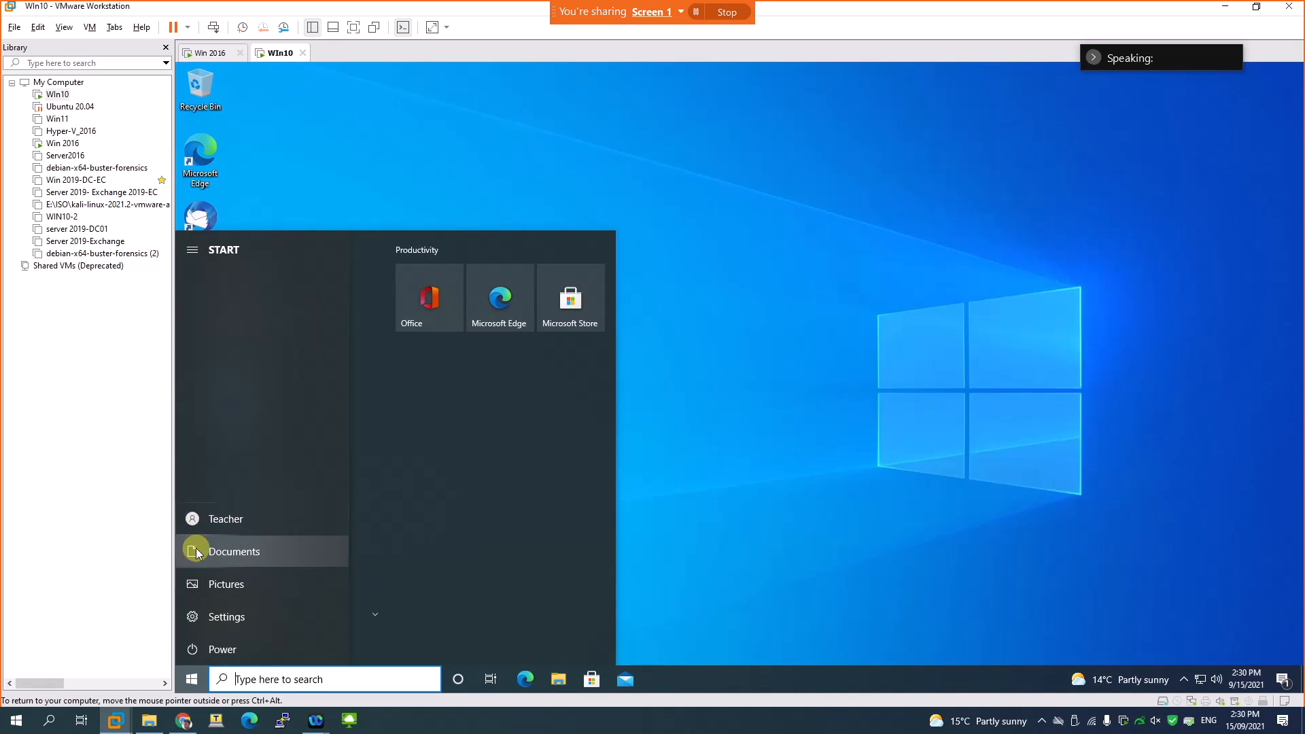
left_click(198, 523)
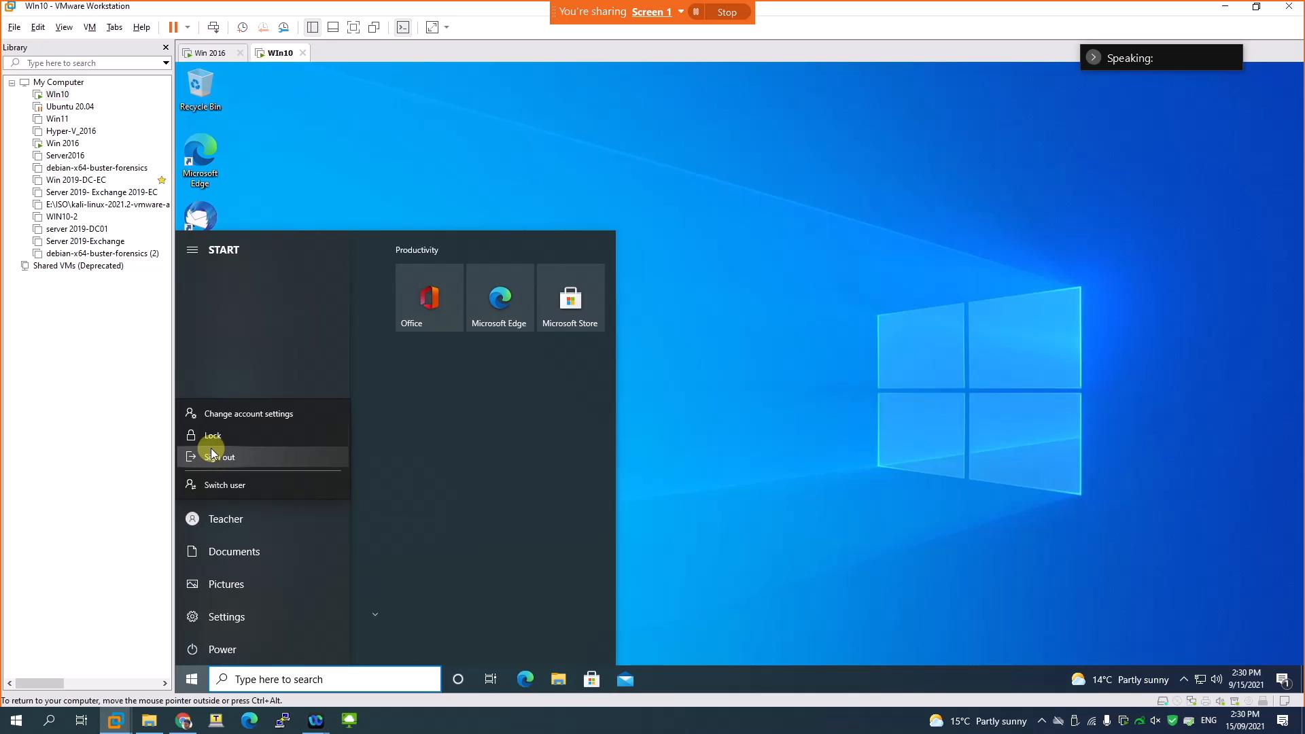
left_click(212, 455)
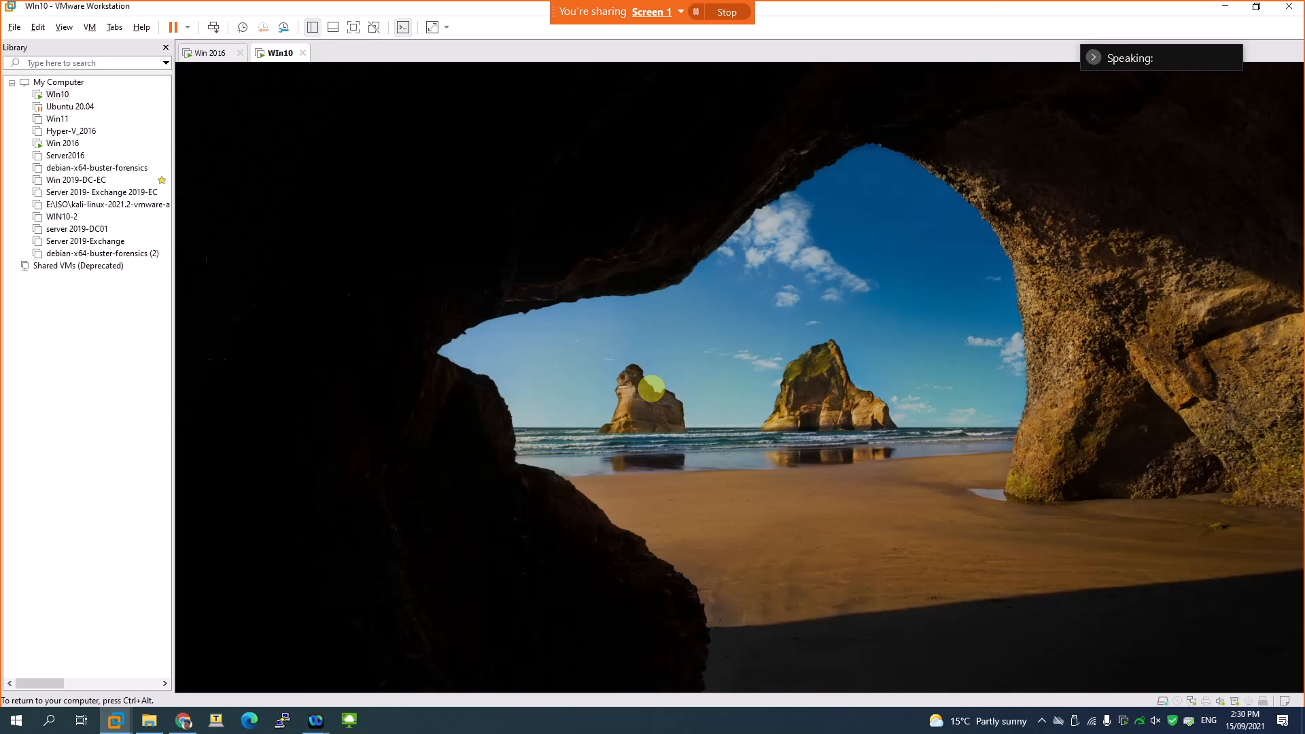
- Sign back in with the account password and agree to empty the corrupted Recycle Bin on E:\
left_click(651, 388)
type("*******")
key("Return")
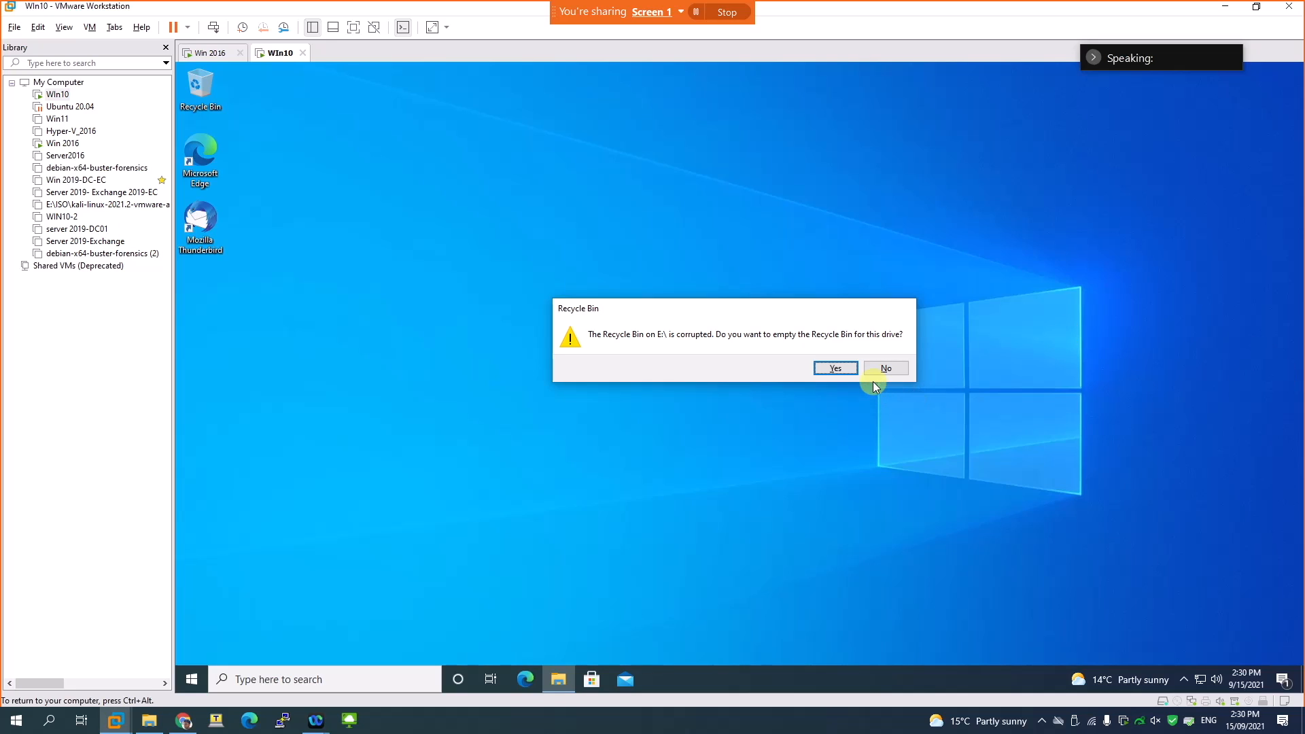
left_click(835, 367)
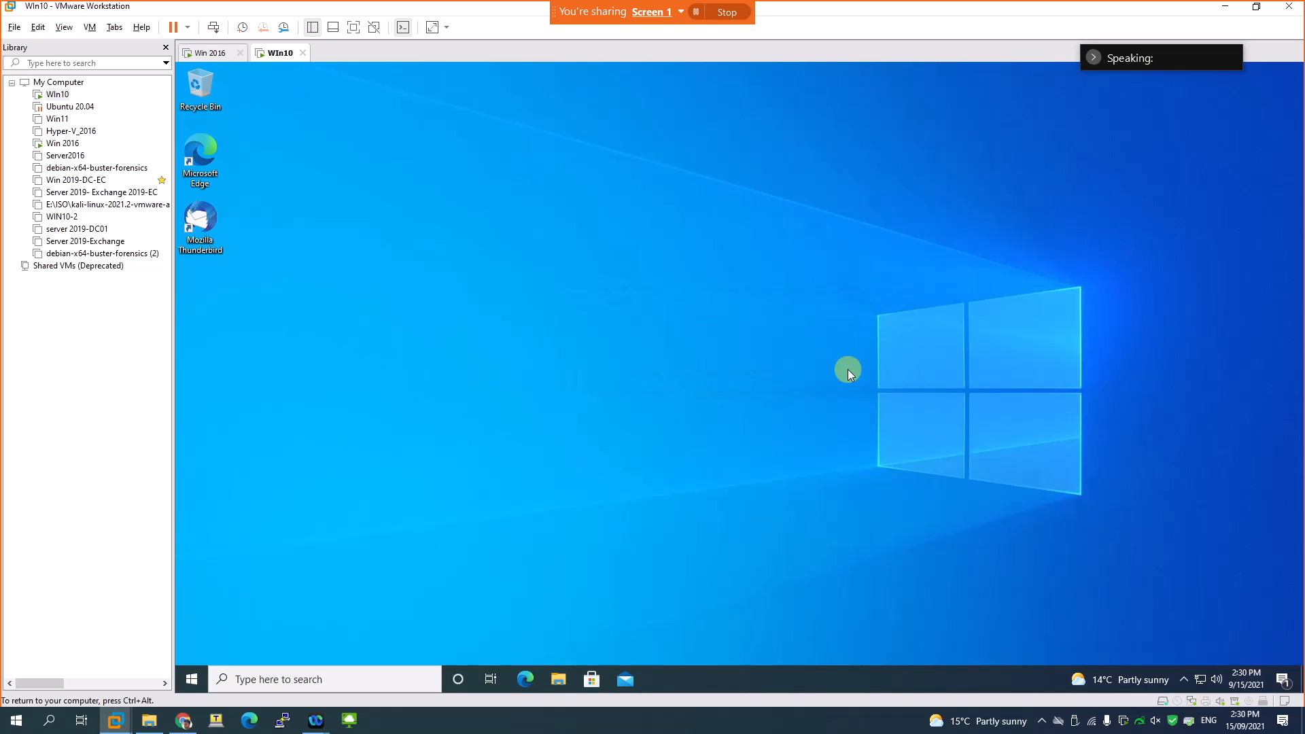
- Search for cmd and open Command Prompt to test whether the policy blocks it
left_click(194, 677)
type("cmd")
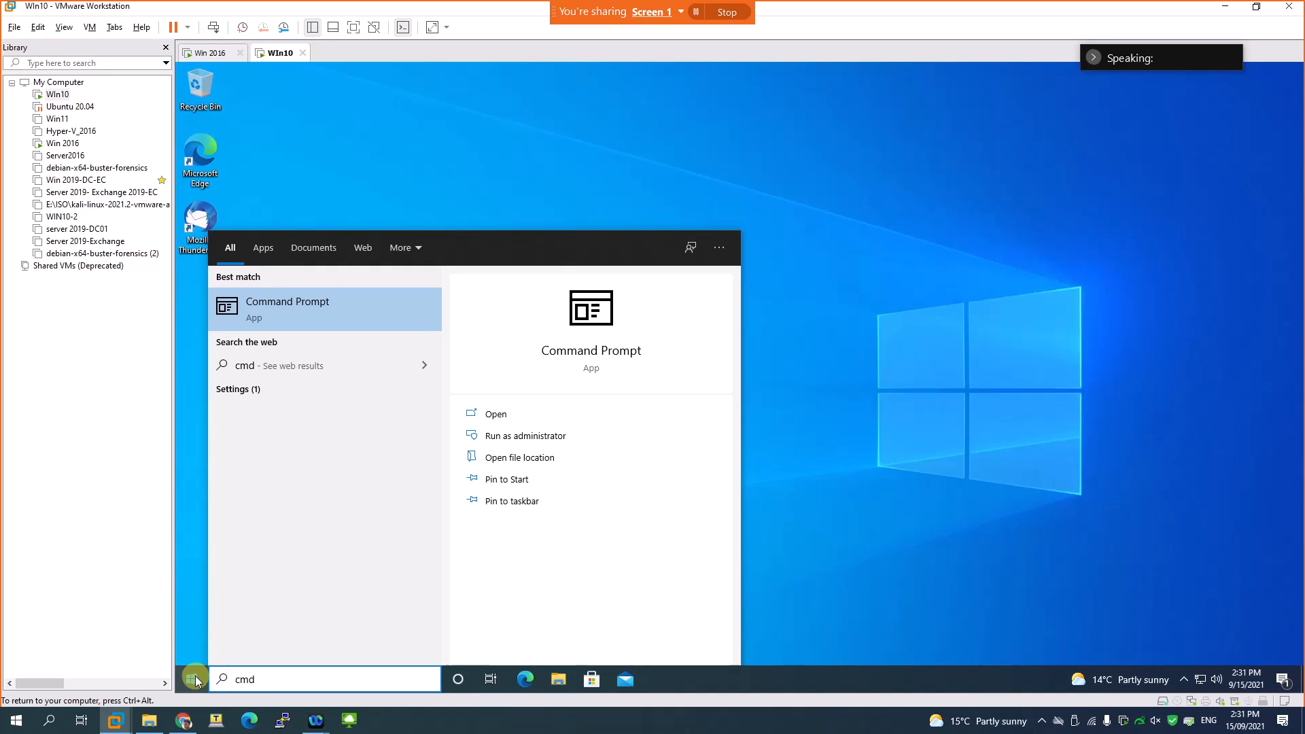
left_click(270, 322)
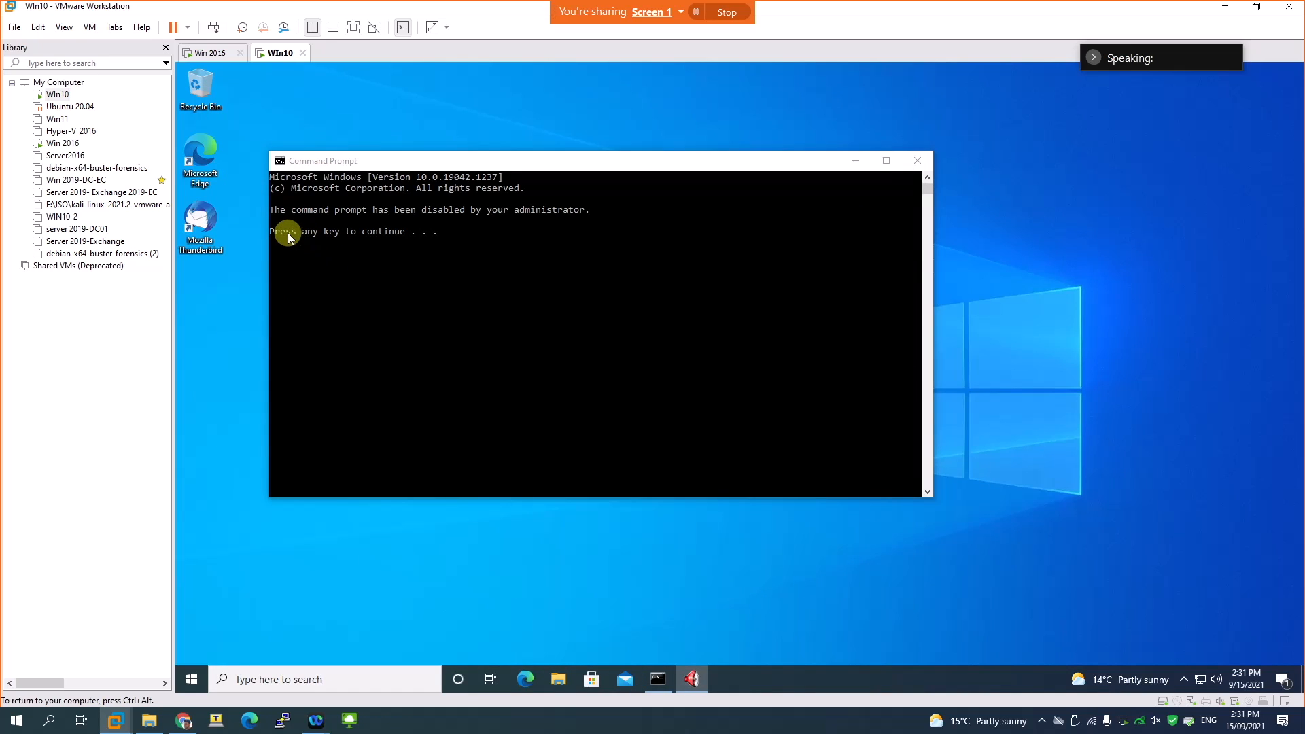
left_click(303, 208)
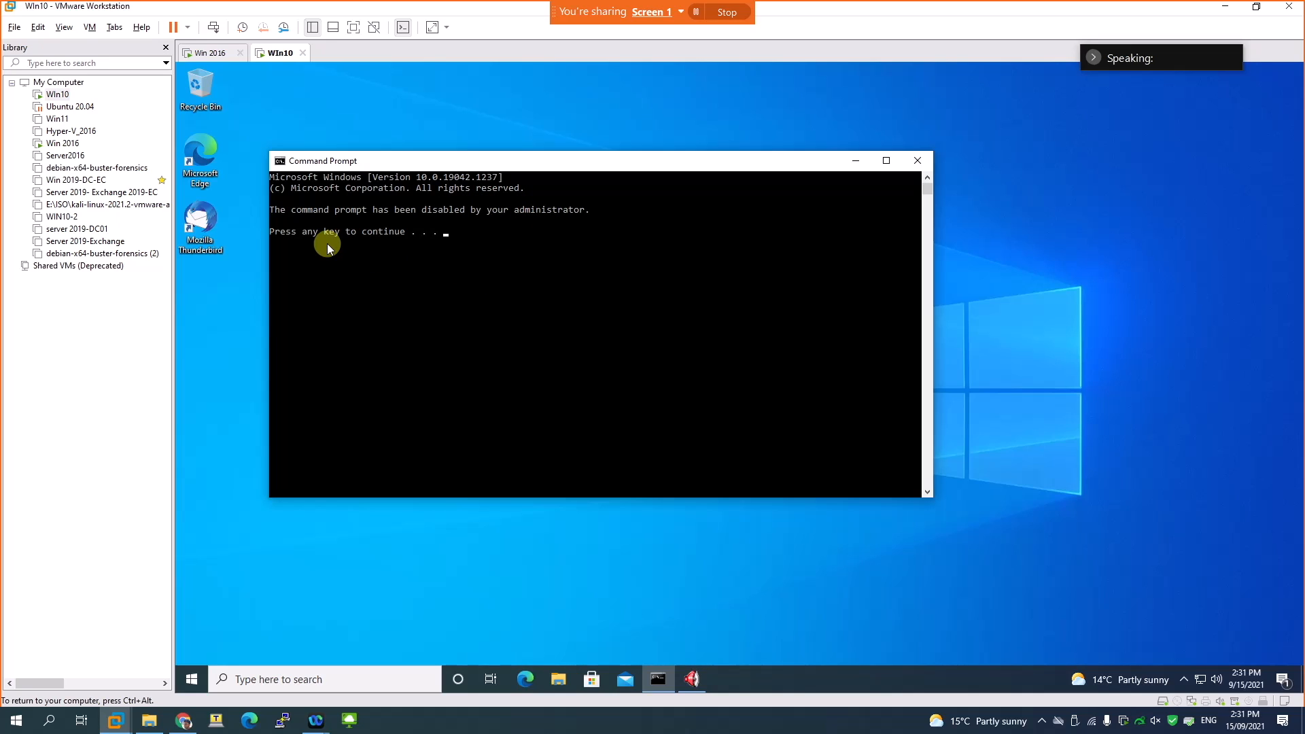
- Dismiss the blocked Command Prompt, search for cmd again and run Command Prompt as administrator
key("Return")
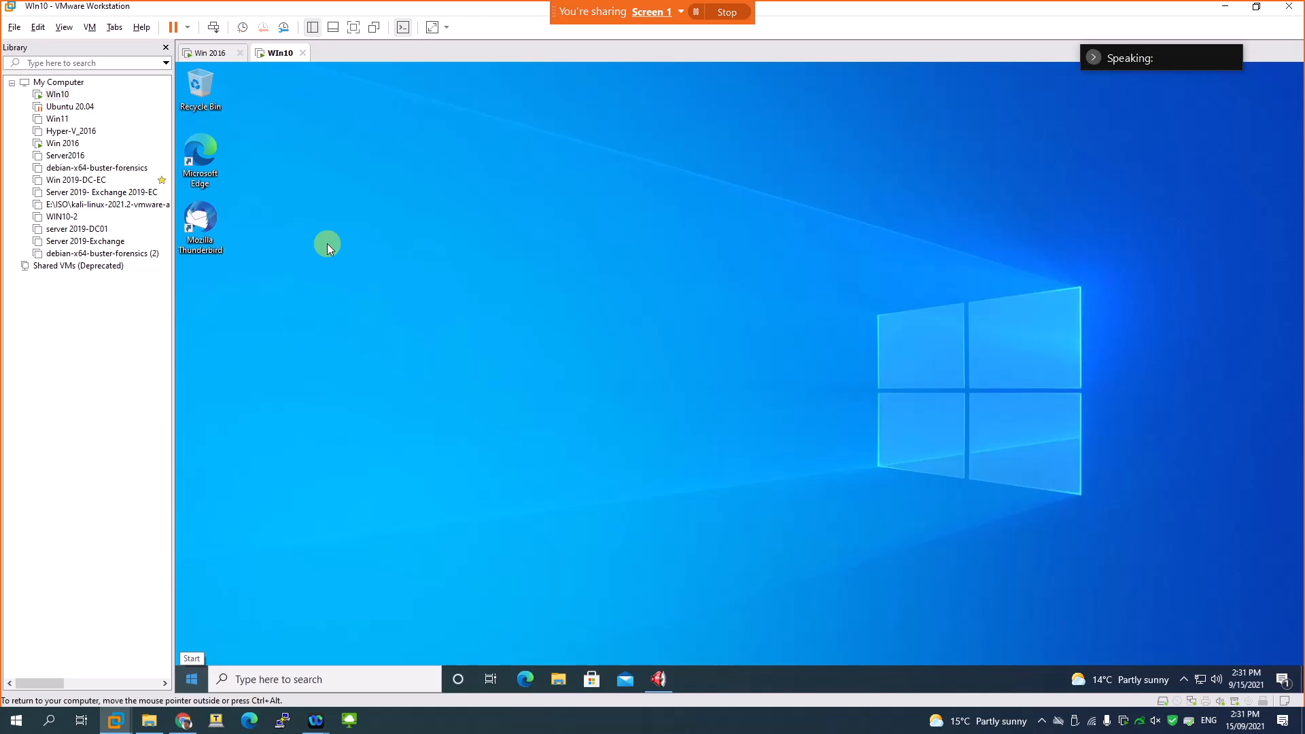
left_click(189, 683)
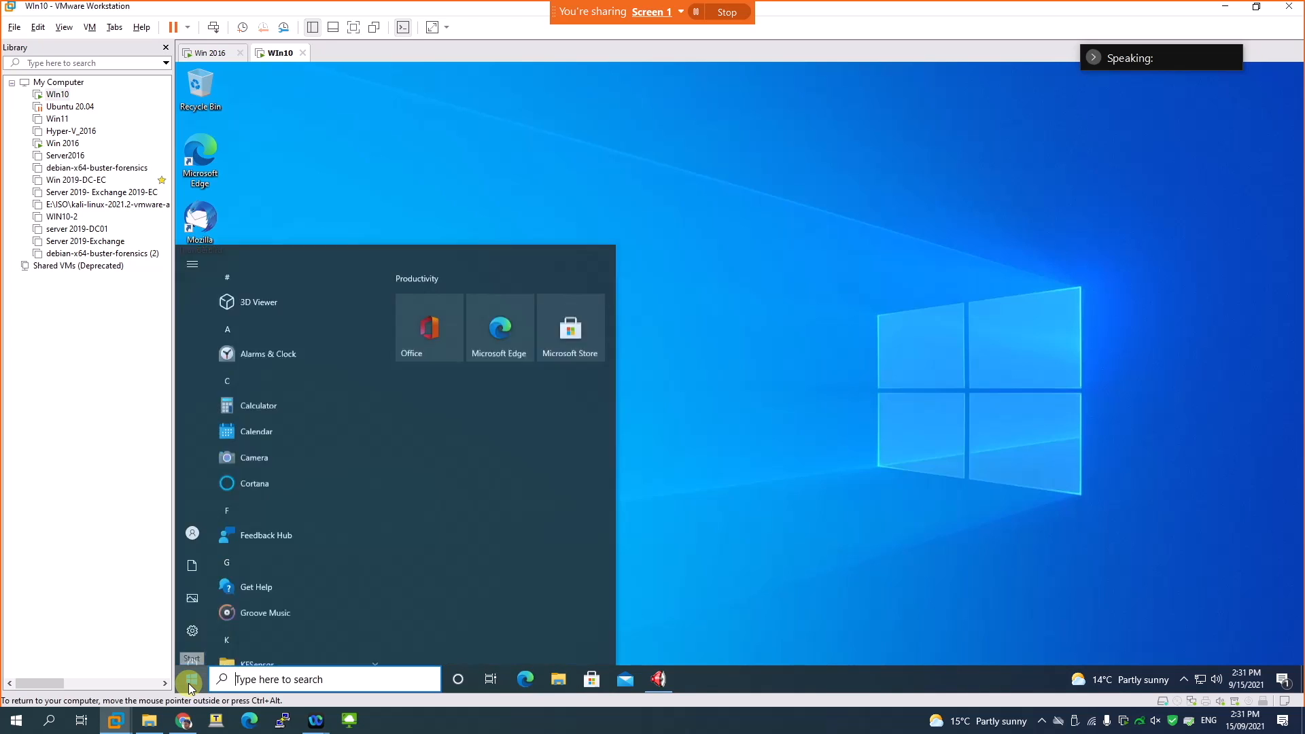
type("cmd")
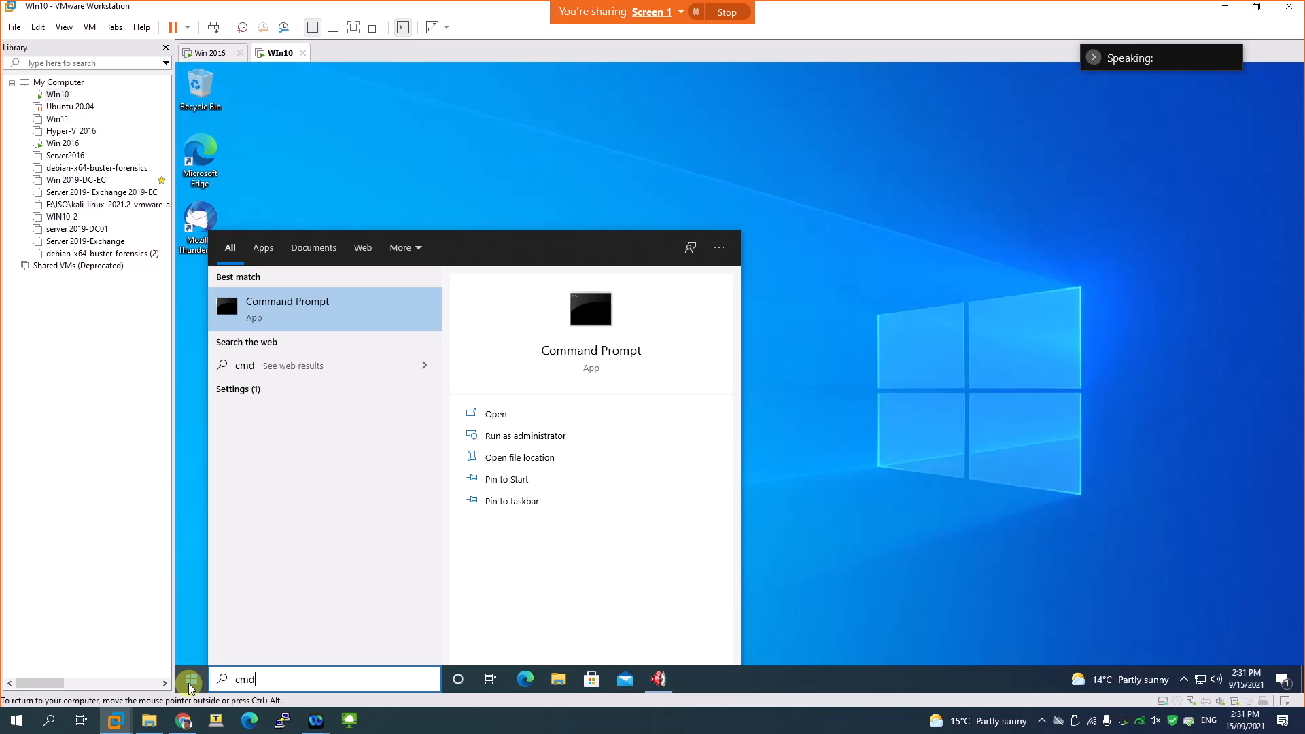
right_click(283, 310)
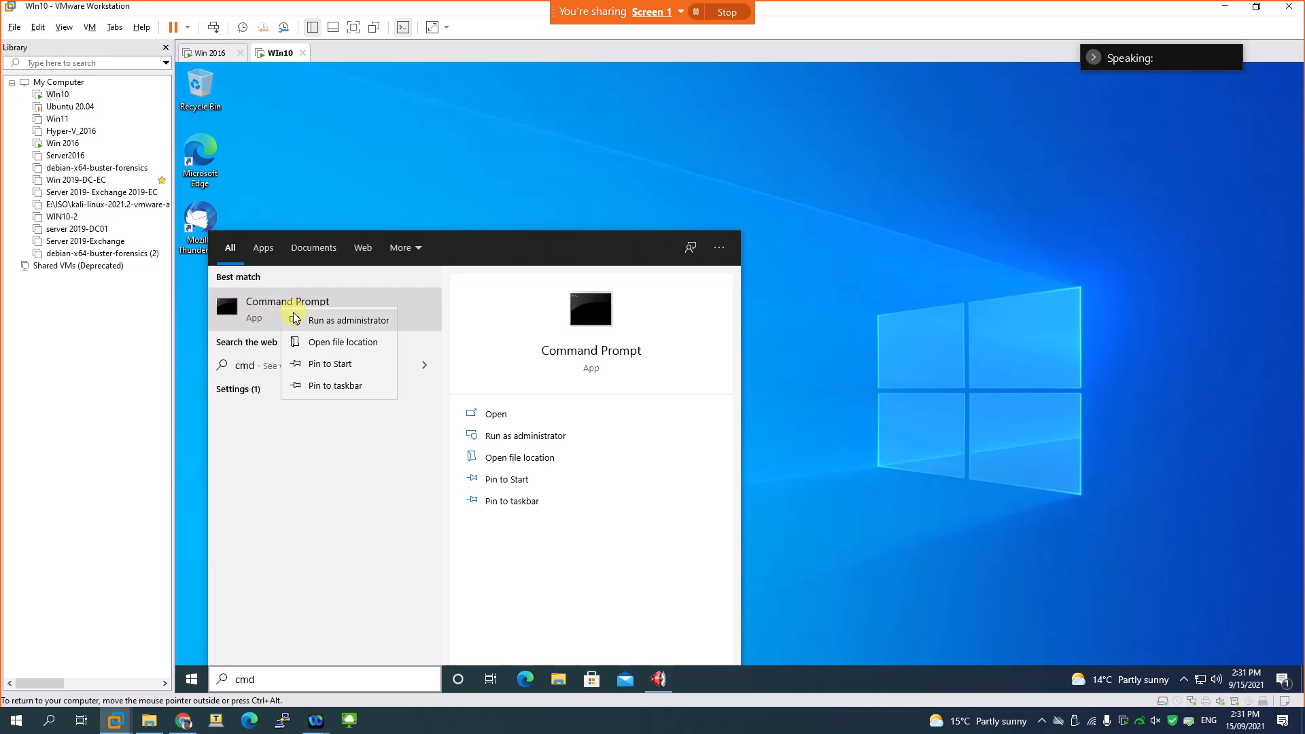
left_click(329, 316)
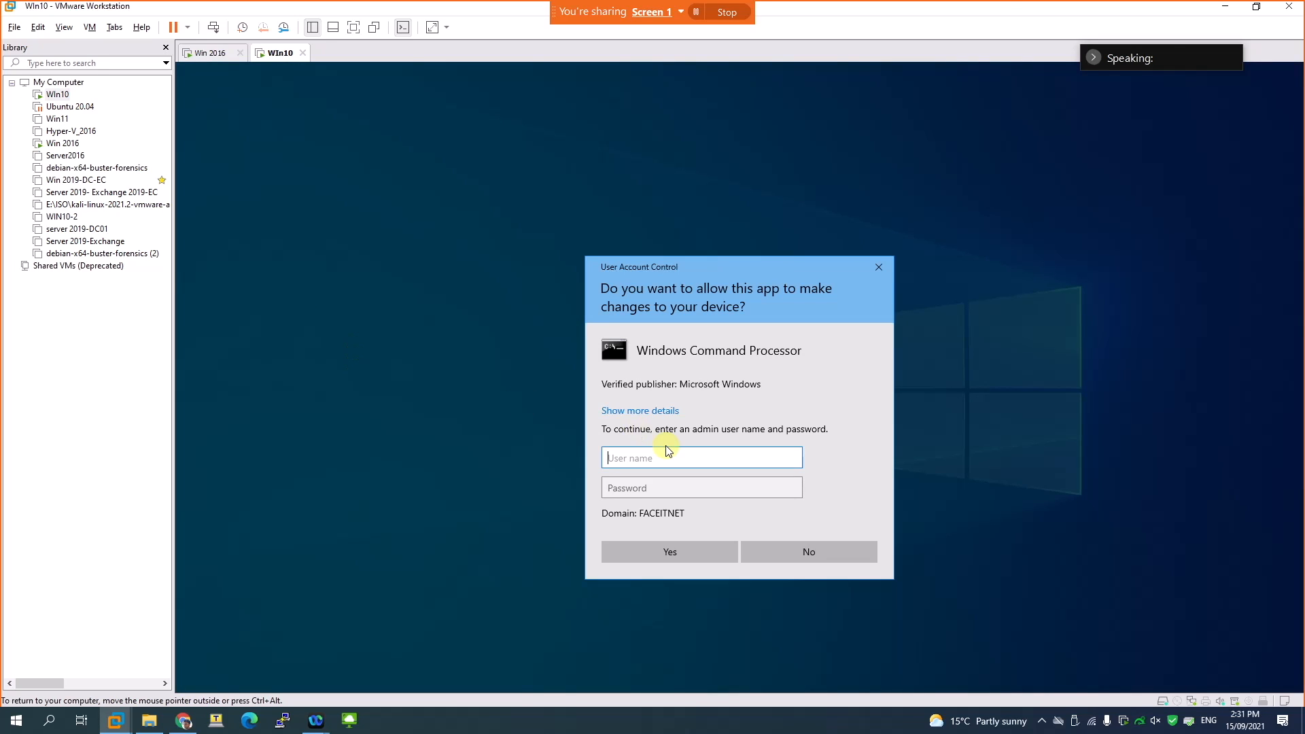
- Approve the User Account Control request with the faceitnet\administrator user name and the account password
type("faceitnet\\administrator")
key("Tab")
type("*********")
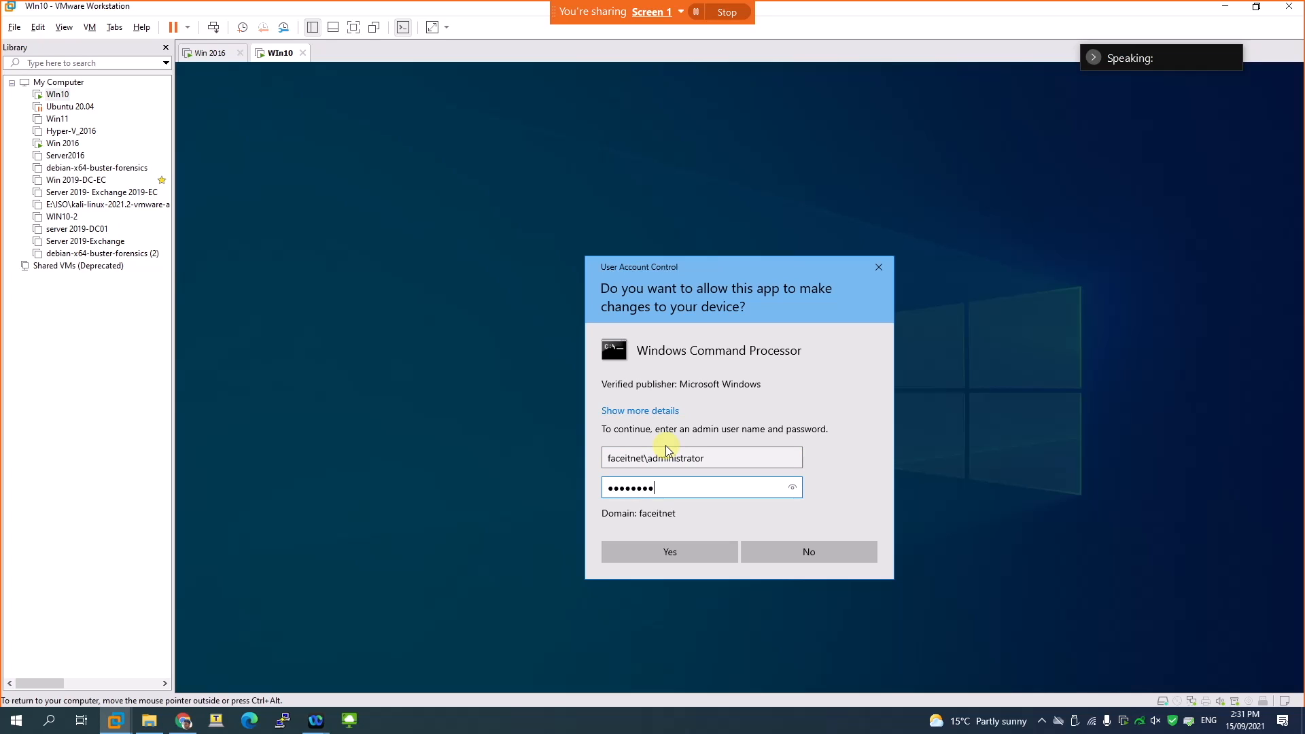
key("Return")
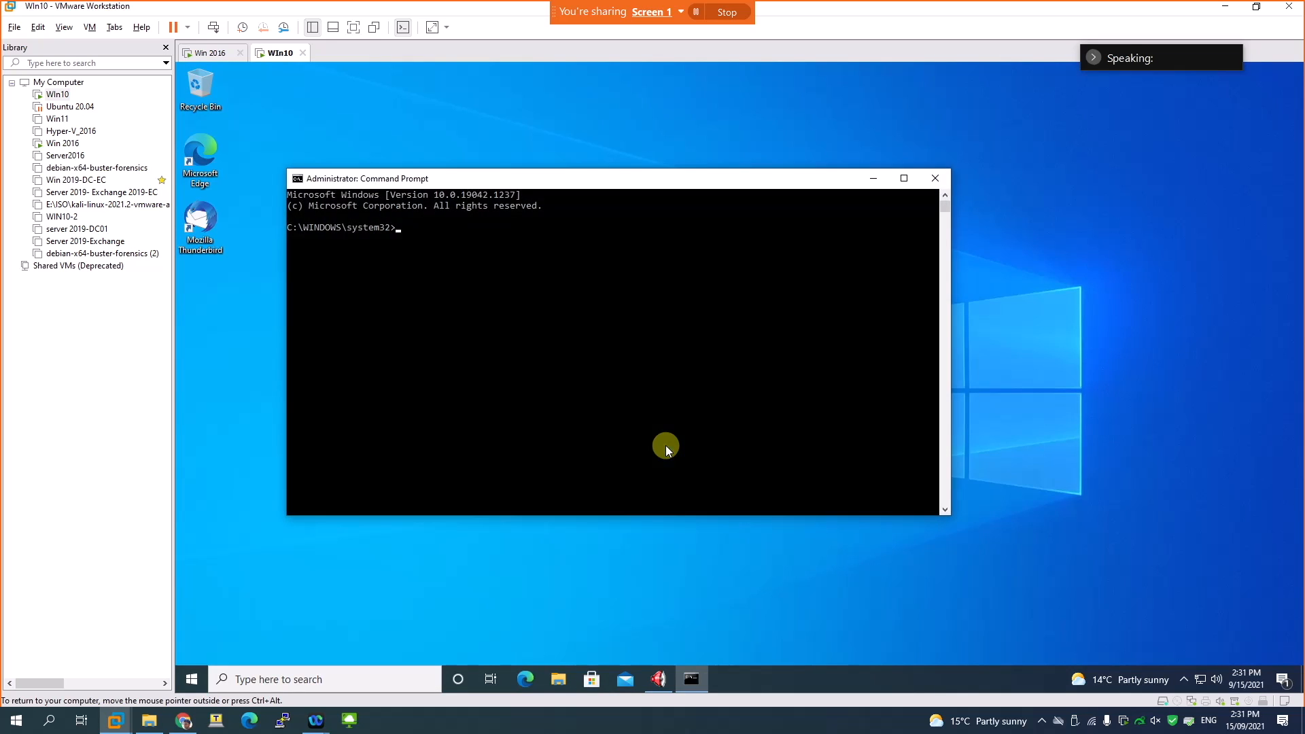
- Run whoami in the elevated Command Prompt to check which account it uses, and close the window
type("whoami")
key("Return")
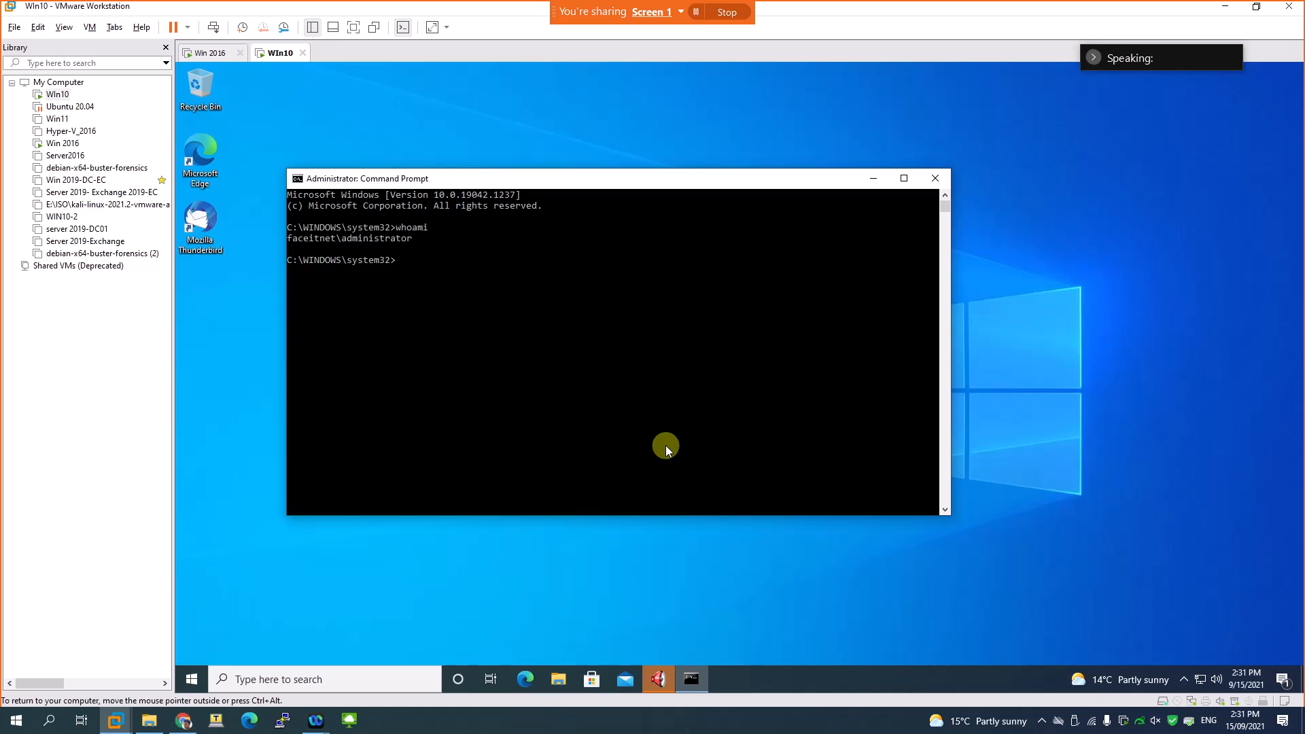
mouse_move(401, 227)
left_mouse_down()
mouse_move(416, 242)
mouse_move(369, 242)
mouse_move(403, 242)
left_mouse_up()
left_click(413, 238)
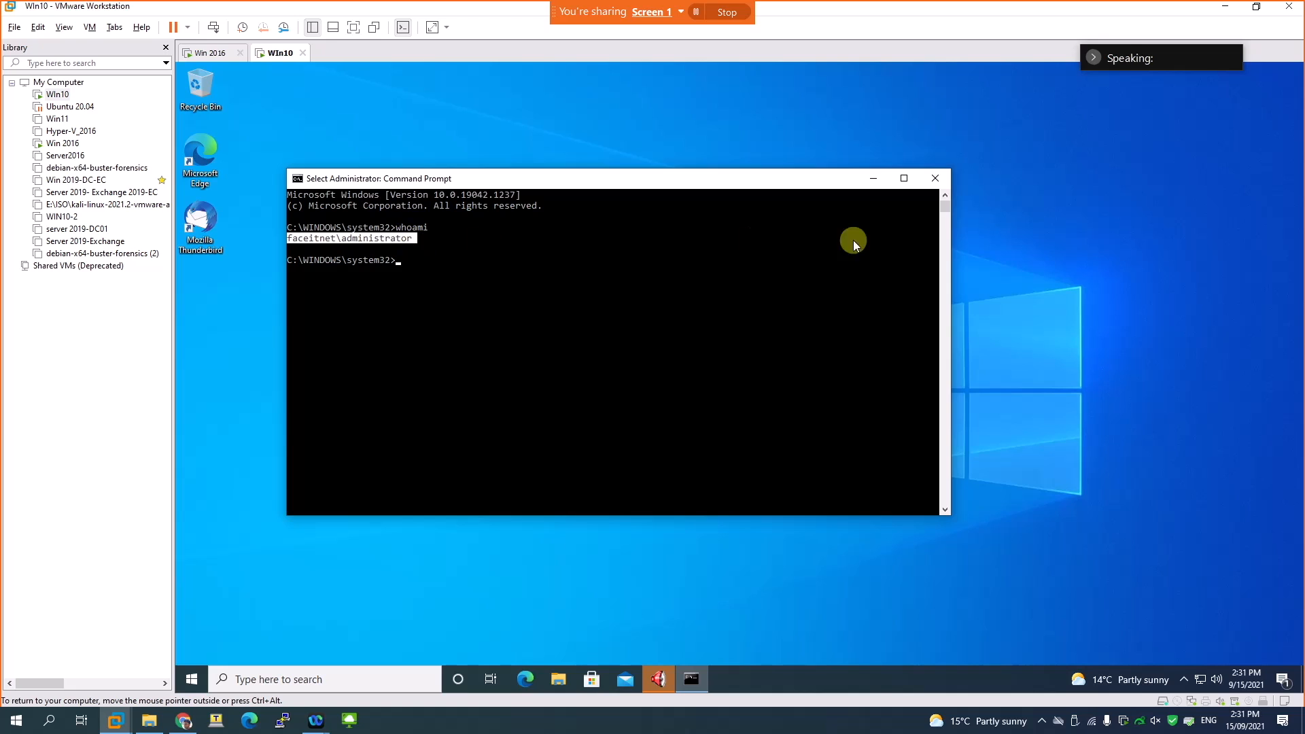
left_click(930, 186)
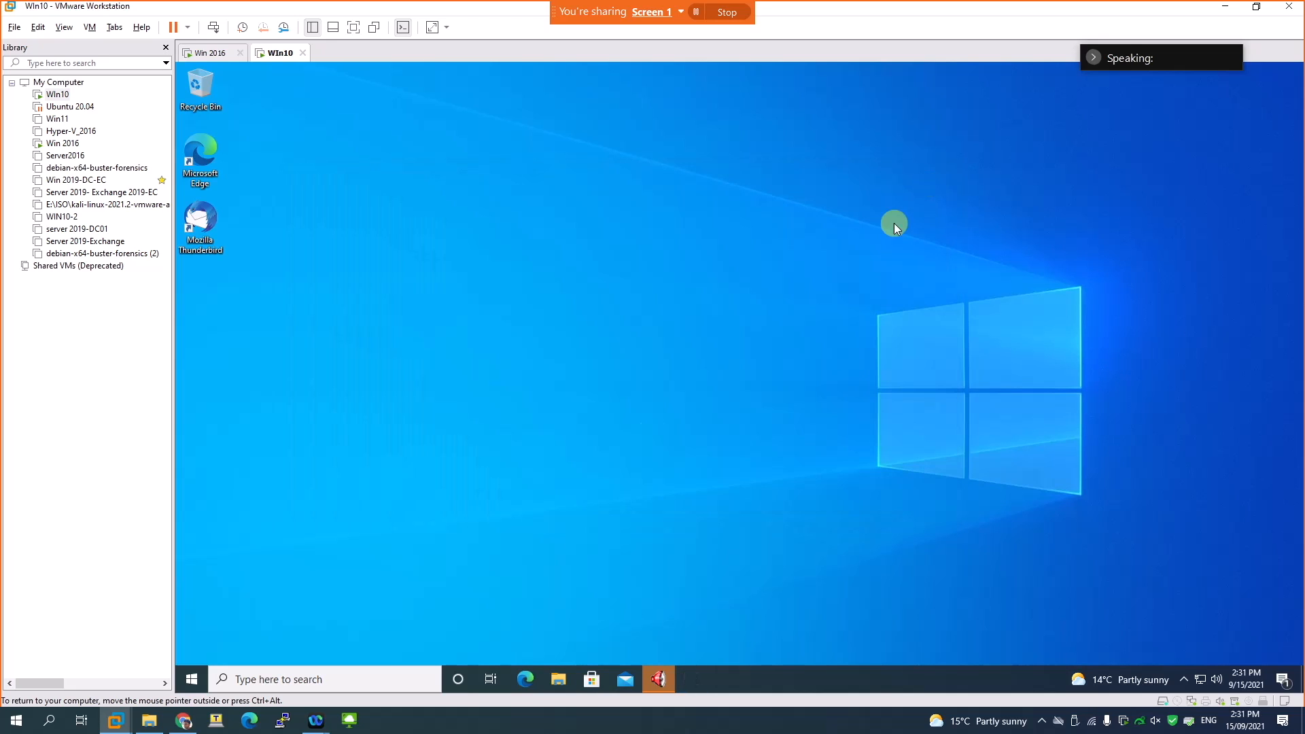
- Open Command Prompt without elevation to retest the policy block, and dismiss the window
left_click(191, 673)
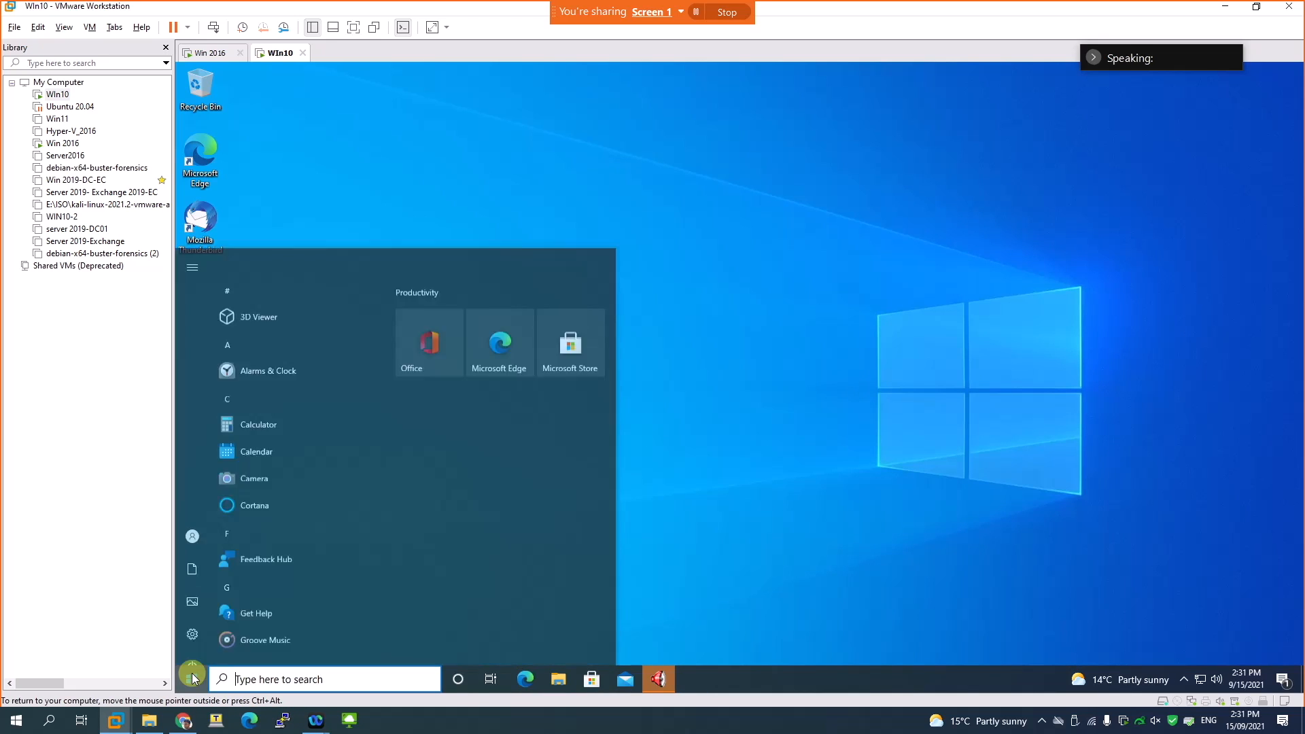
left_click(192, 677)
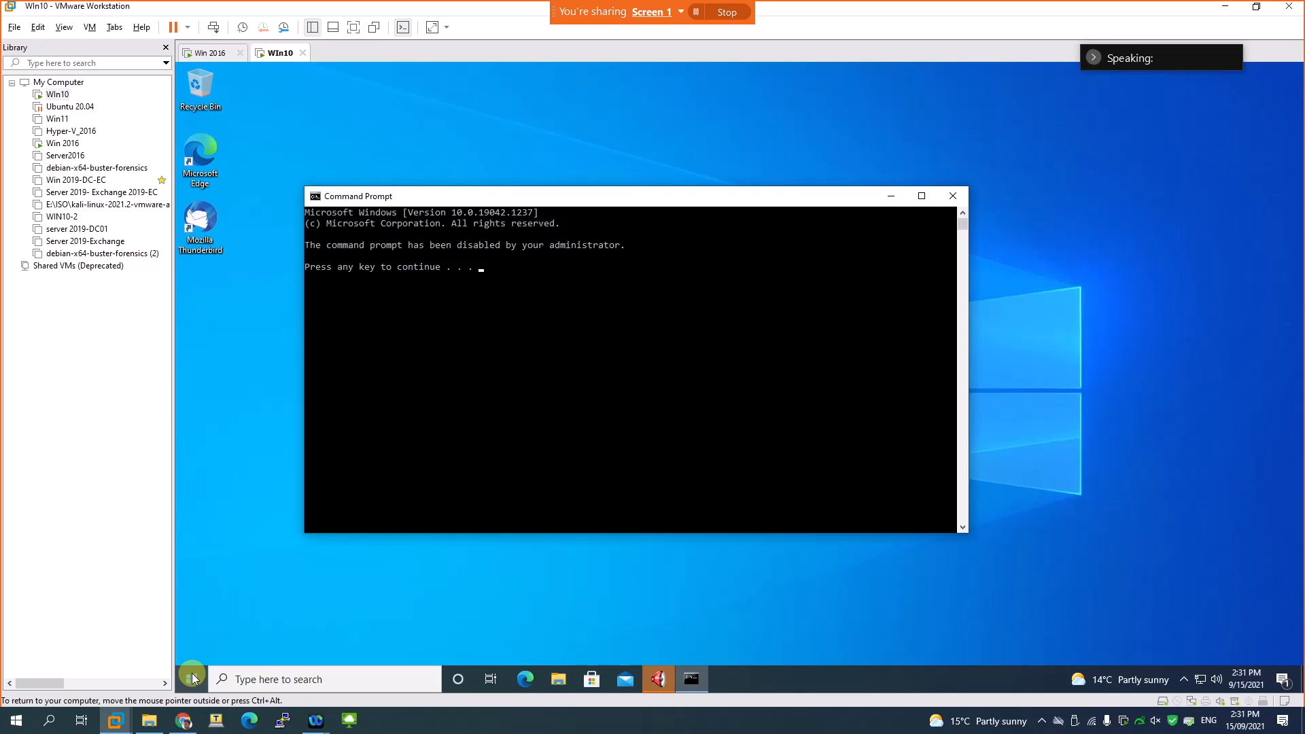
key("Return")
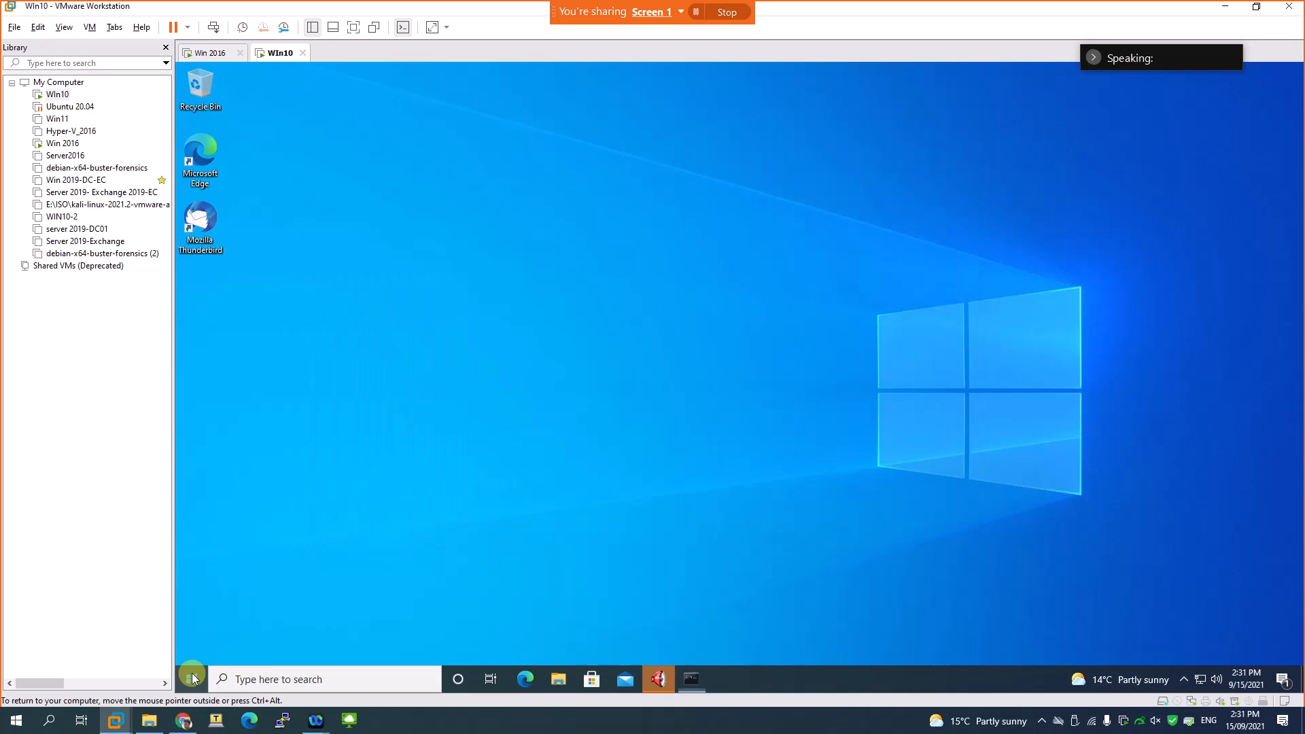